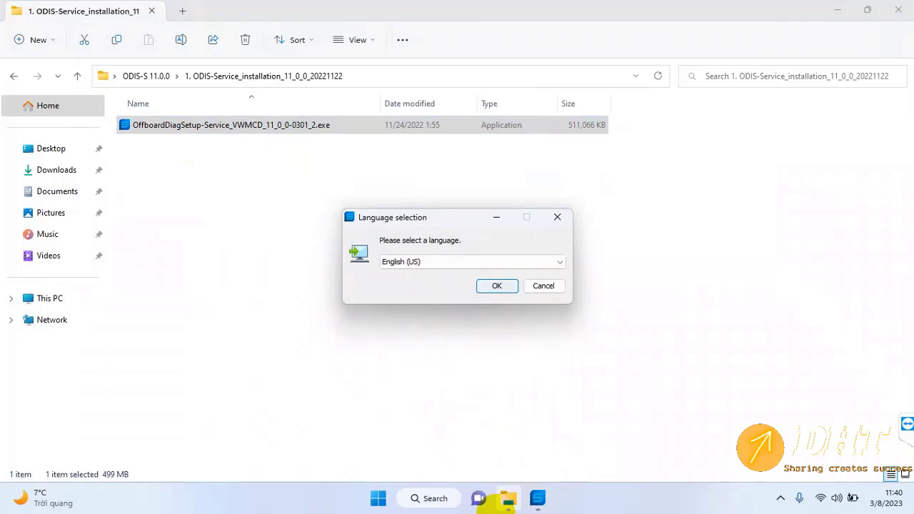
Start the Offboard Diagnostic Information System Service setup in English (US) with Standard PC/notebook as the target platform
click(497, 286)
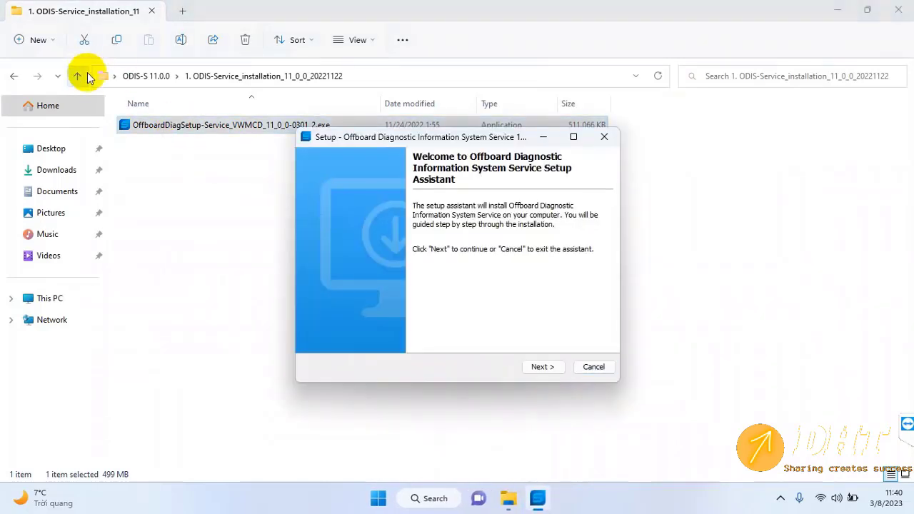
click(537, 365)
click(427, 205)
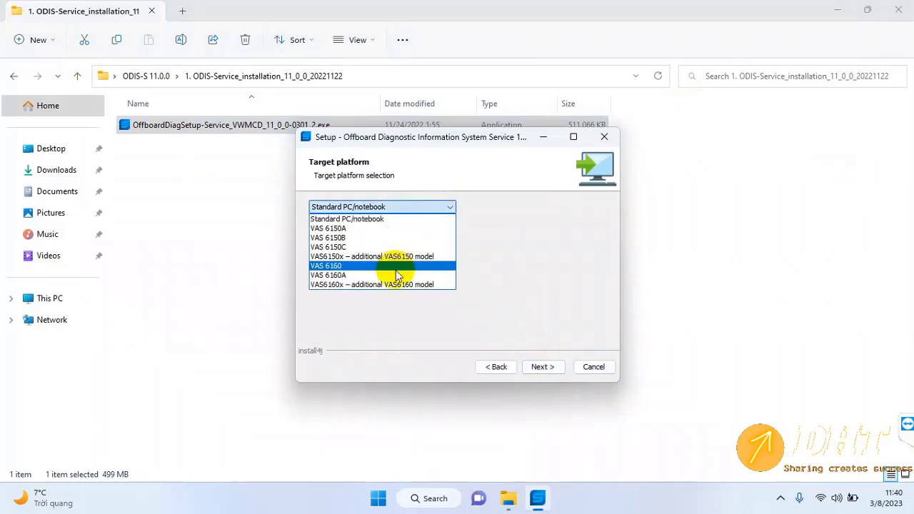
click(378, 220)
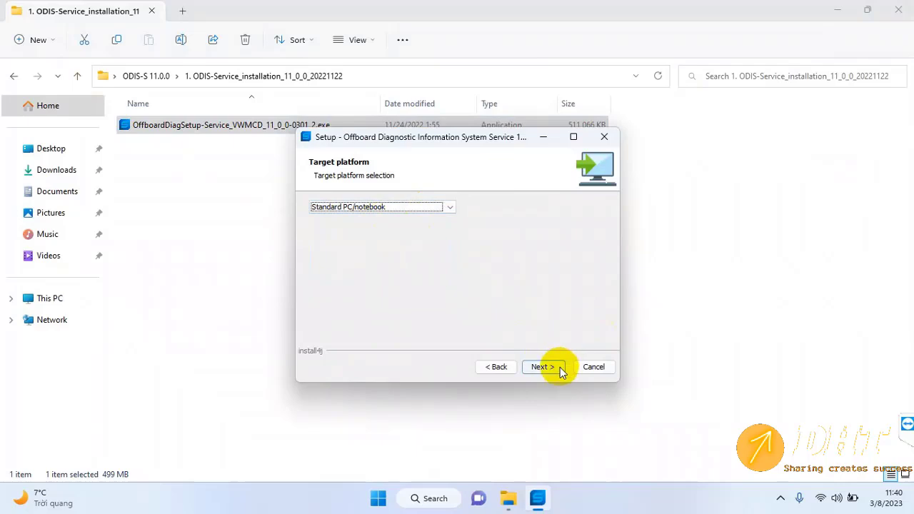
click(557, 368)
Set the diagnostic interface to PassThru and proceed to the license file selection
click(420, 206)
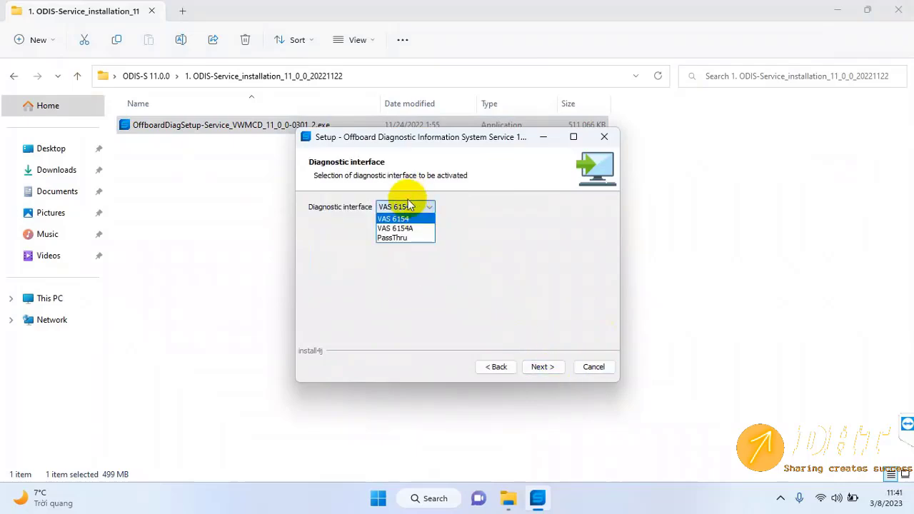
click(398, 240)
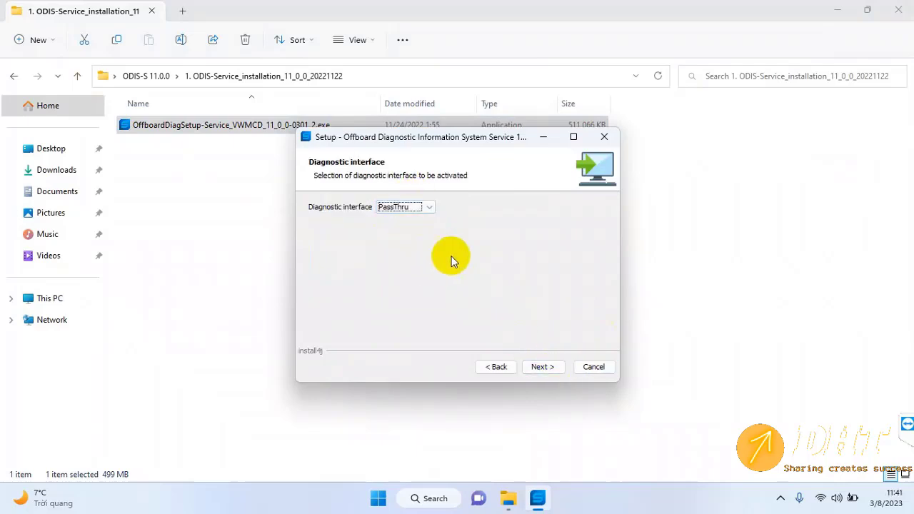
click(539, 370)
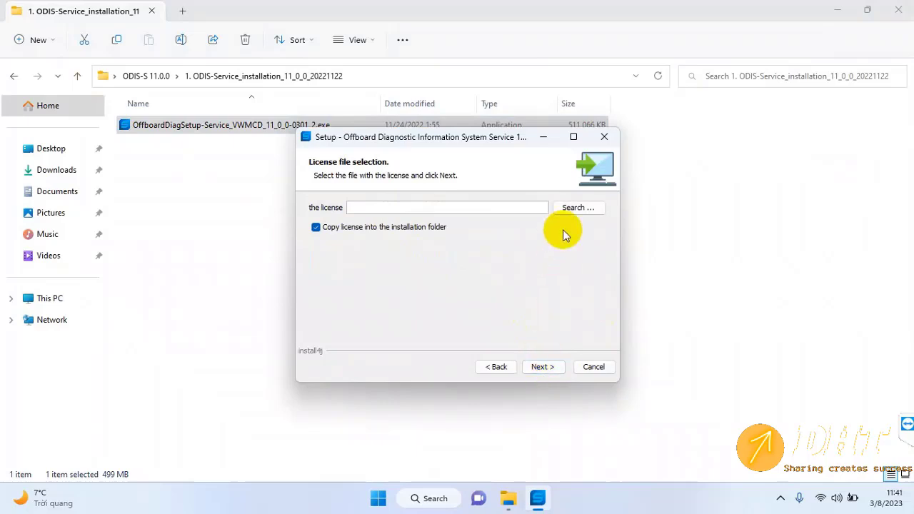
View the 1. Licenses folder inside 2. odis 110 active in File Explorer, ending back at the installer
click(77, 76)
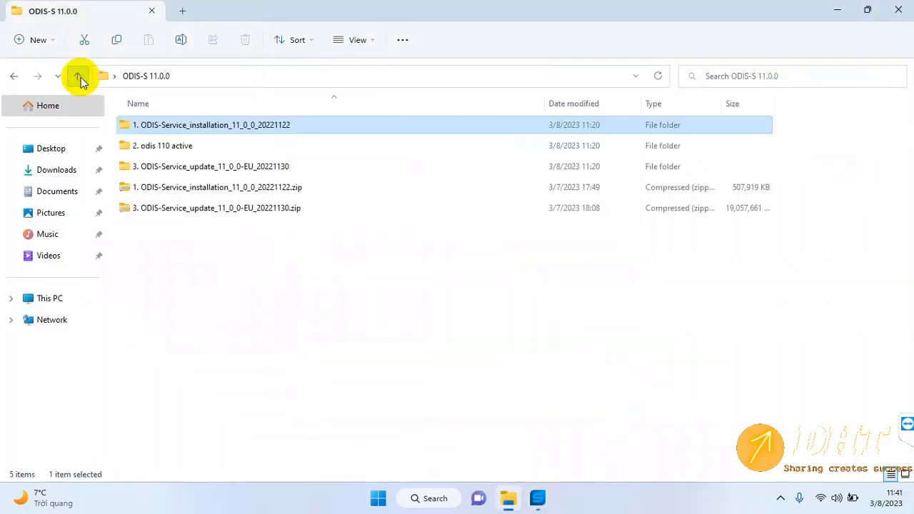
double_click(172, 146)
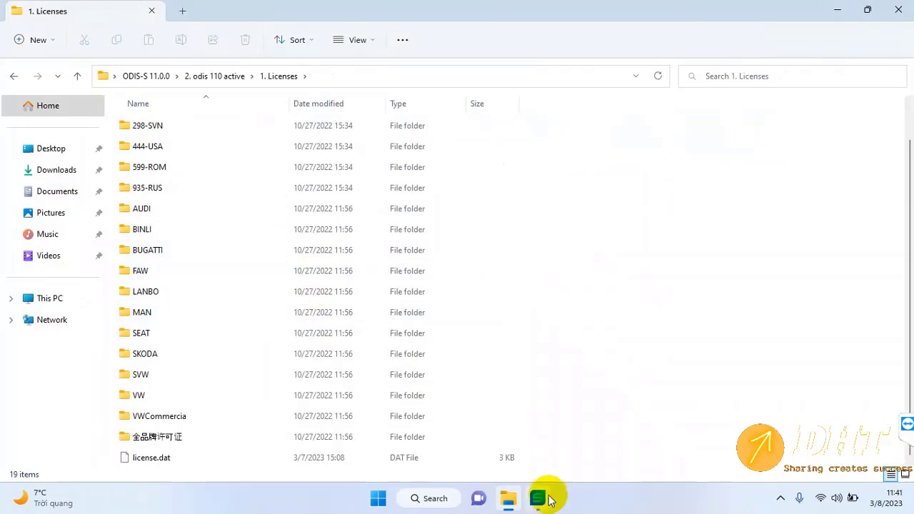
click(539, 499)
Choose license.dat from 2. odis 110 active\1. Licenses as the license file and carry out the installation
click(579, 208)
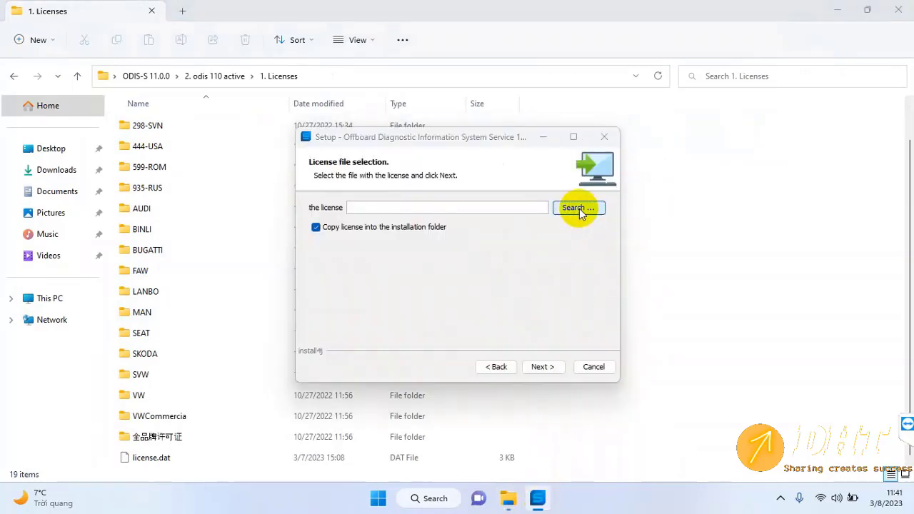
click(378, 178)
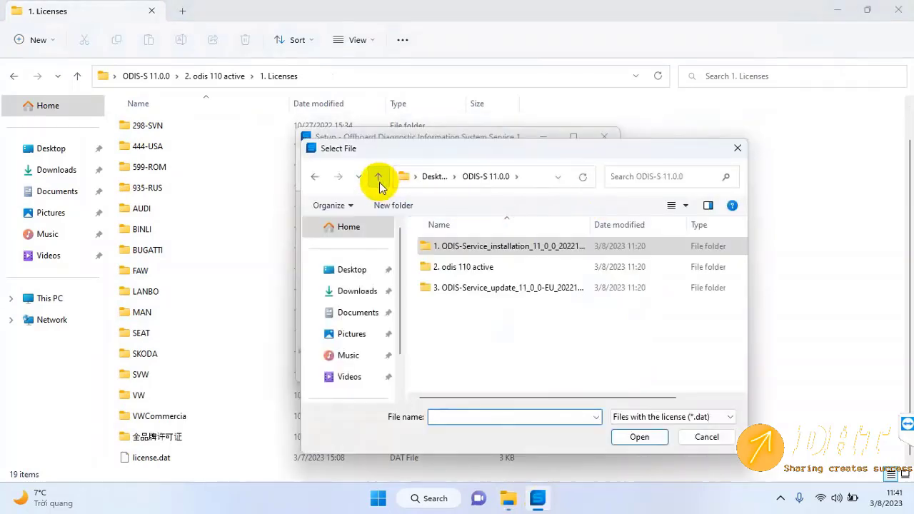
double_click(468, 266)
double_click(460, 248)
scroll(483, 261, down, 2)
scroll(483, 260, down, 2)
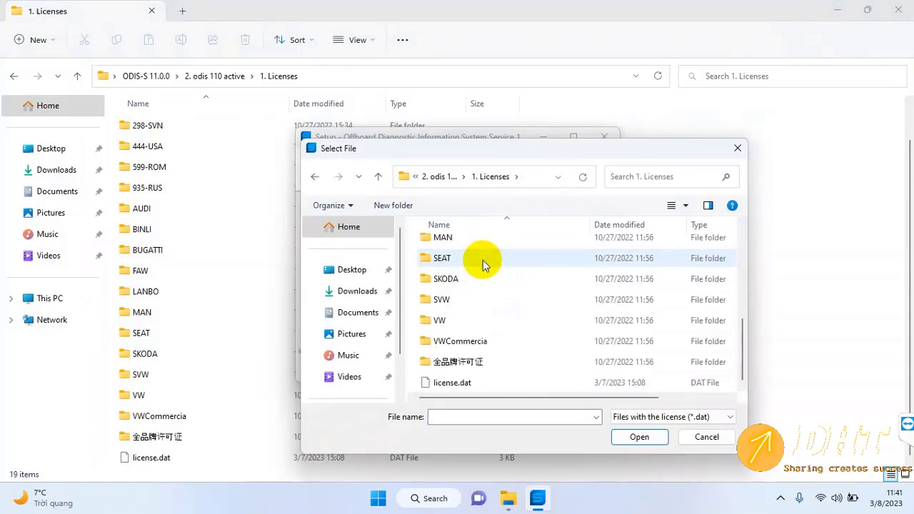
click(460, 385)
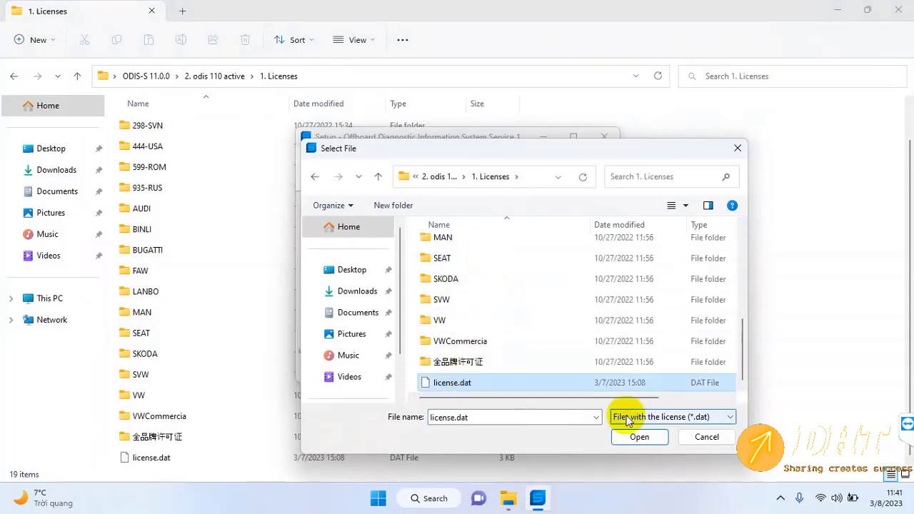
click(639, 437)
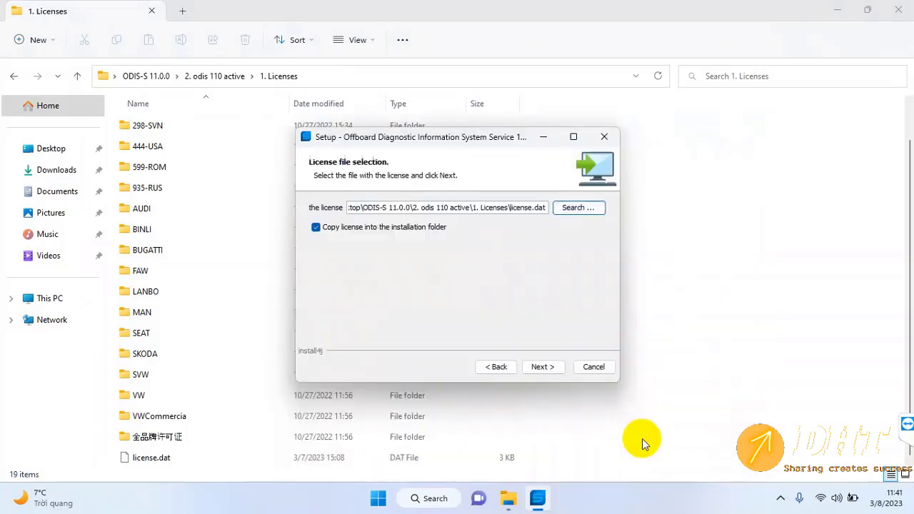
click(544, 368)
click(552, 369)
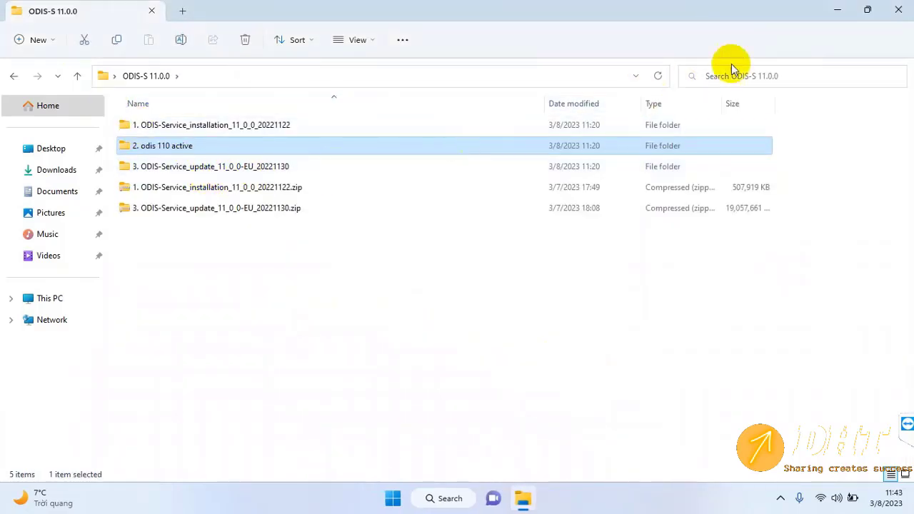
Run the Offboard Diagnostic Information System desktop shortcut as administrator to start PostSetup
click(838, 10)
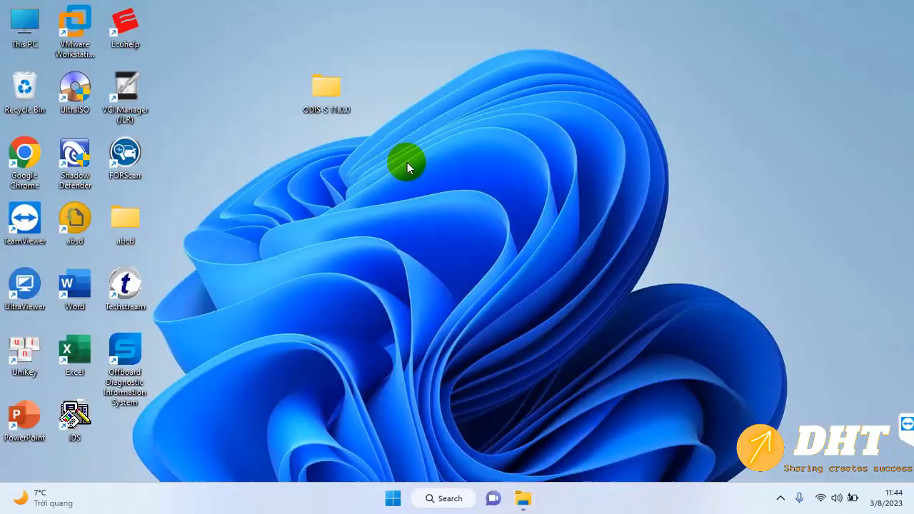
right_click(138, 351)
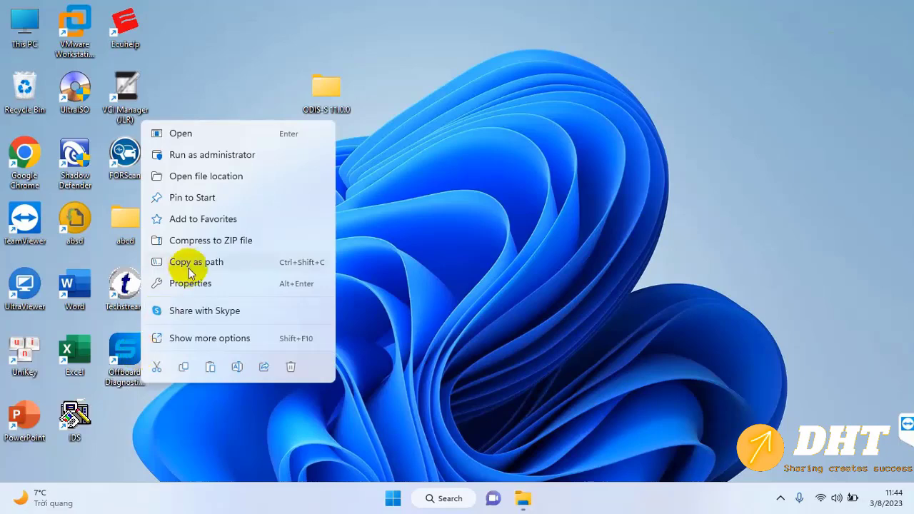
click(229, 158)
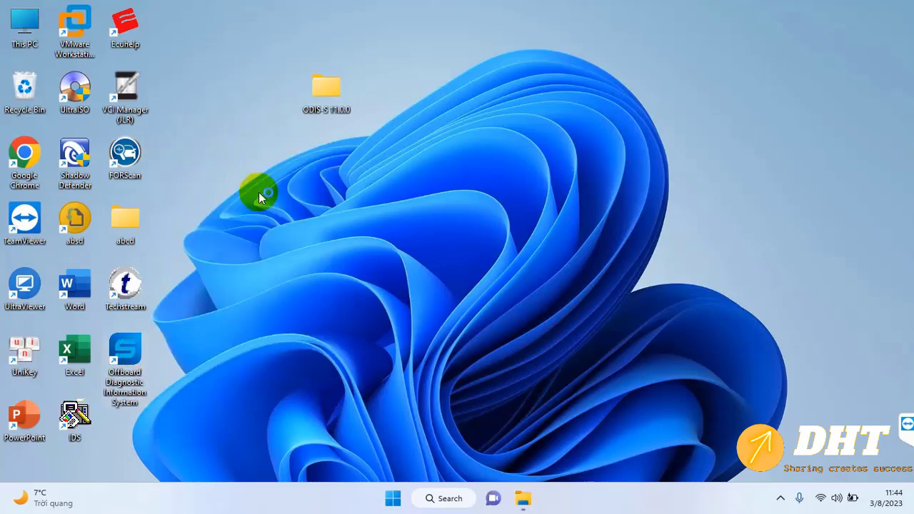
mouse_move(509, 500)
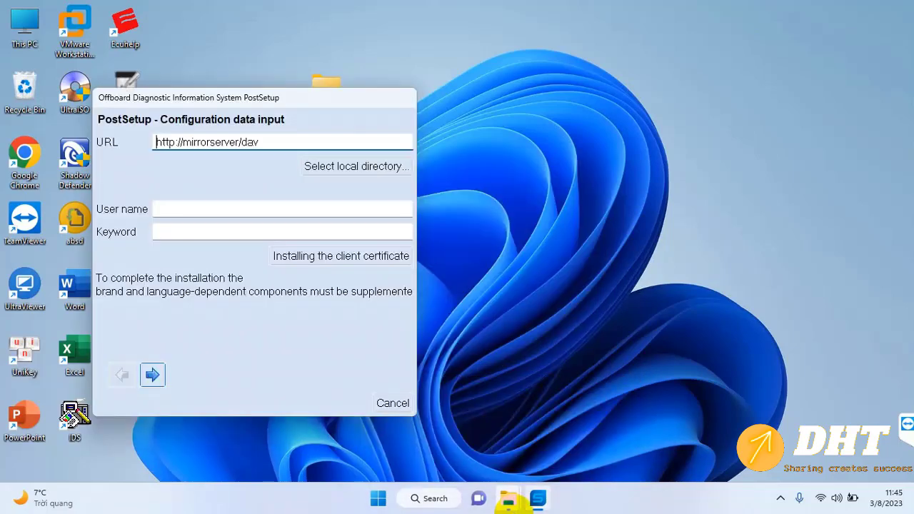
Set the desktop folder ODIS-S 11.0.0\3. ODIS-Service_update_11_0_0-EU_20221130 as the local update source and proceed to the language selection
click(358, 170)
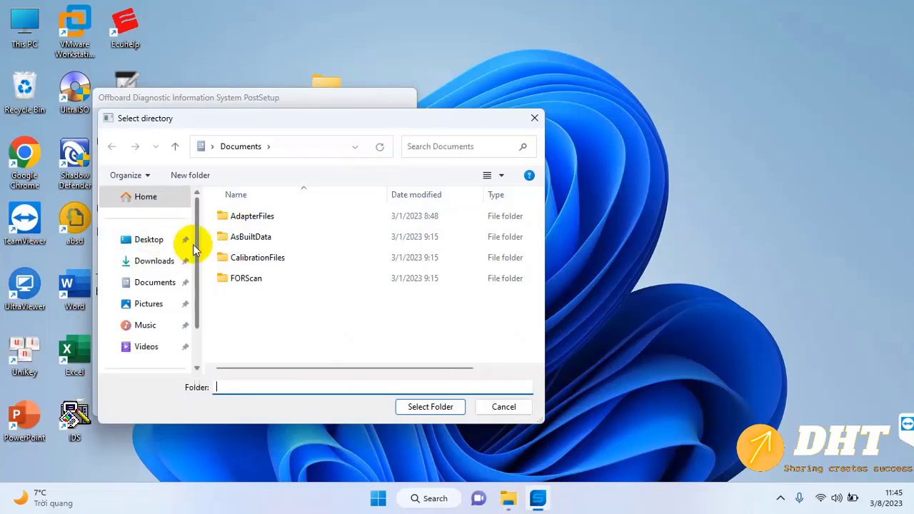
click(142, 243)
double_click(260, 237)
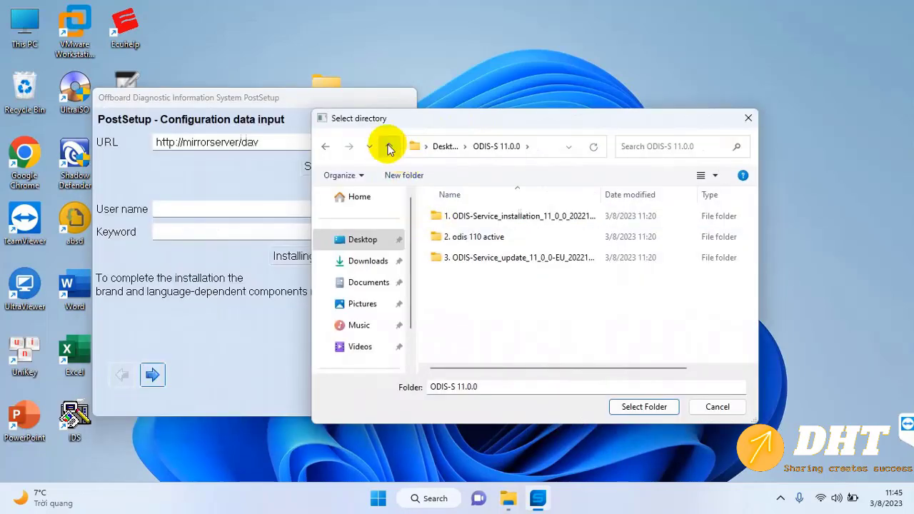
click(390, 148)
double_click(481, 236)
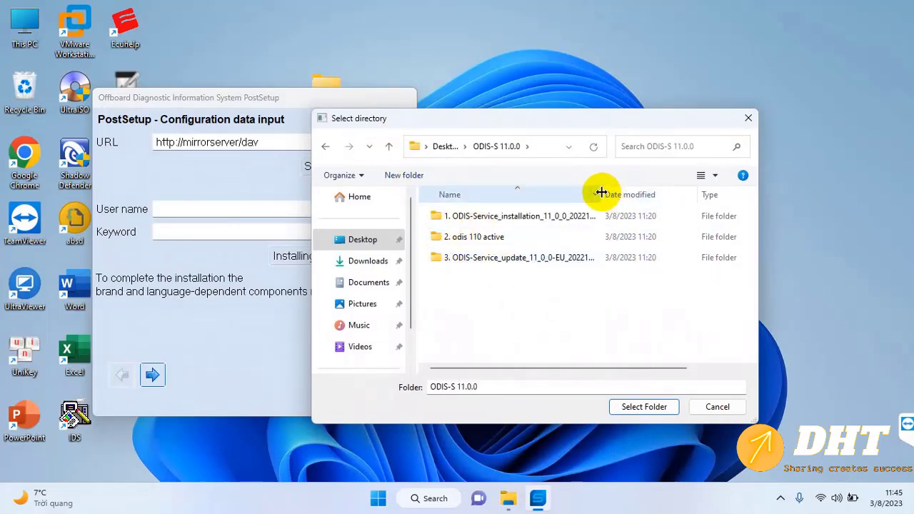
drag(598, 195, 701, 204)
click(542, 259)
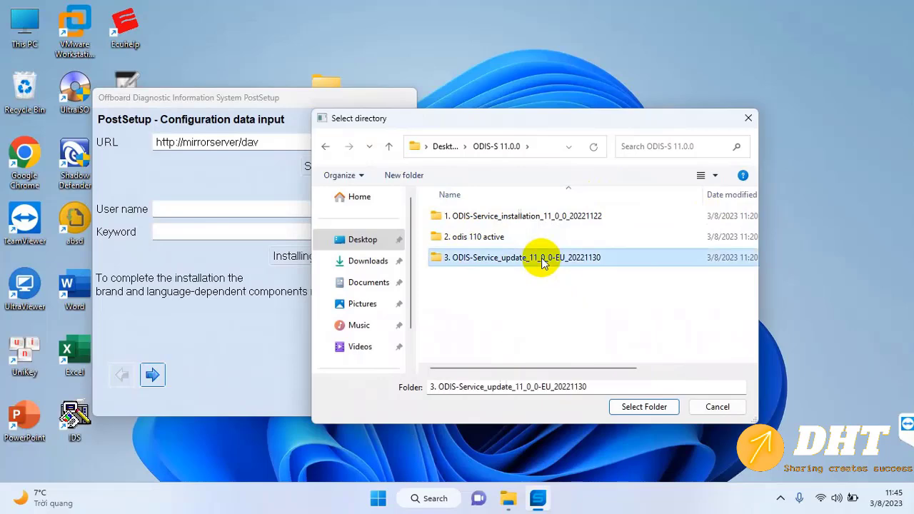
click(641, 408)
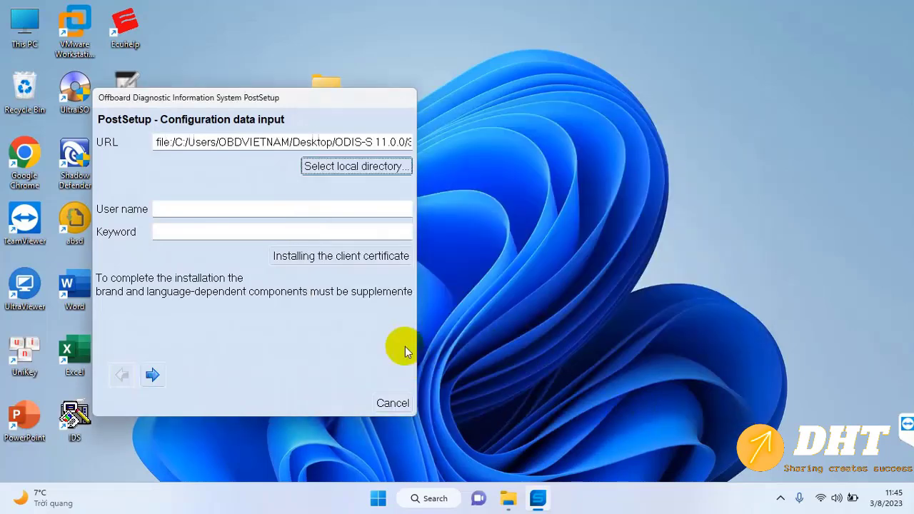
click(154, 375)
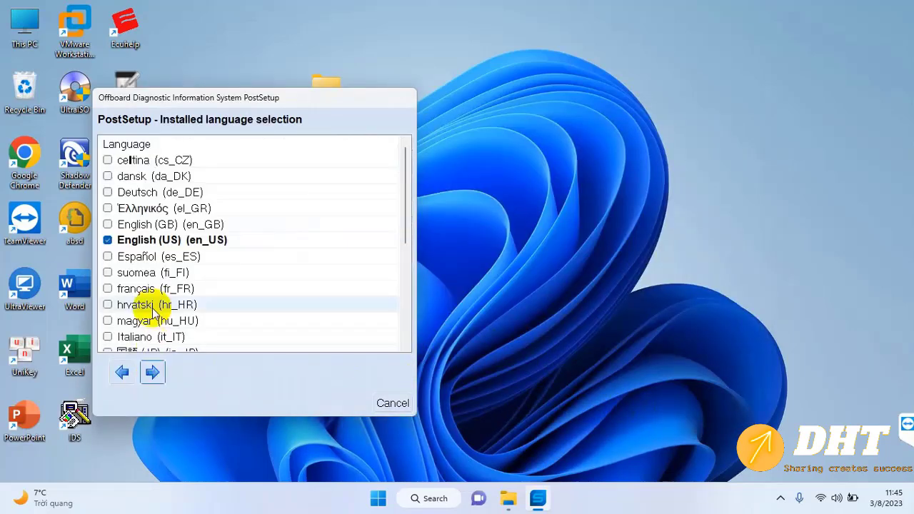
Add English (GB) to the installed languages and start downloading update 110000.301.50 (11.0.0)
click(108, 224)
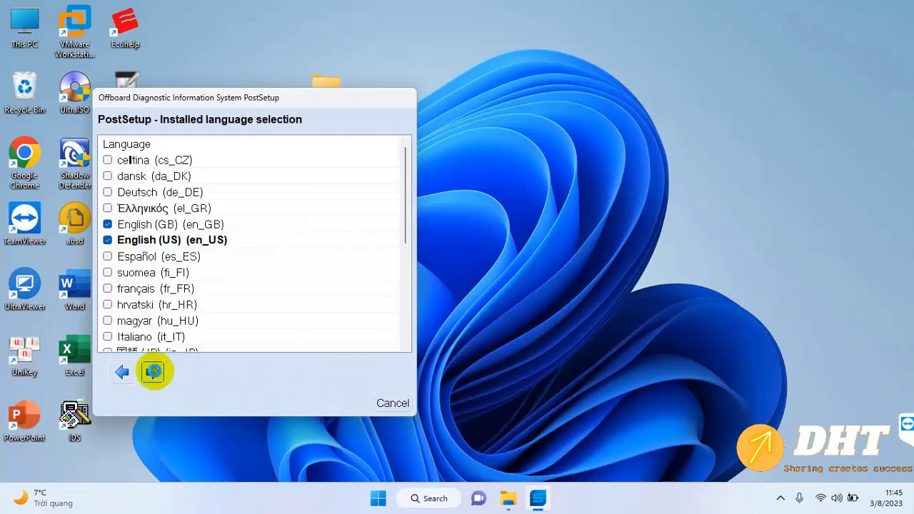
click(154, 371)
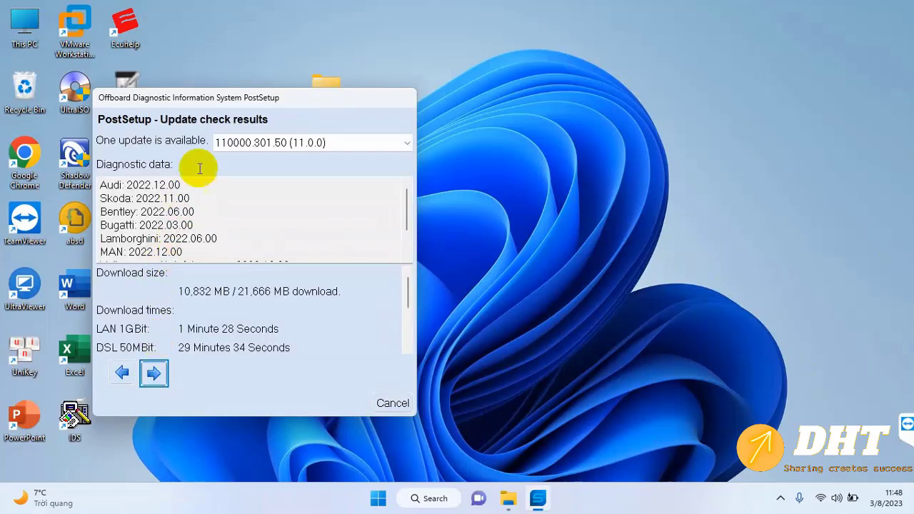
click(153, 373)
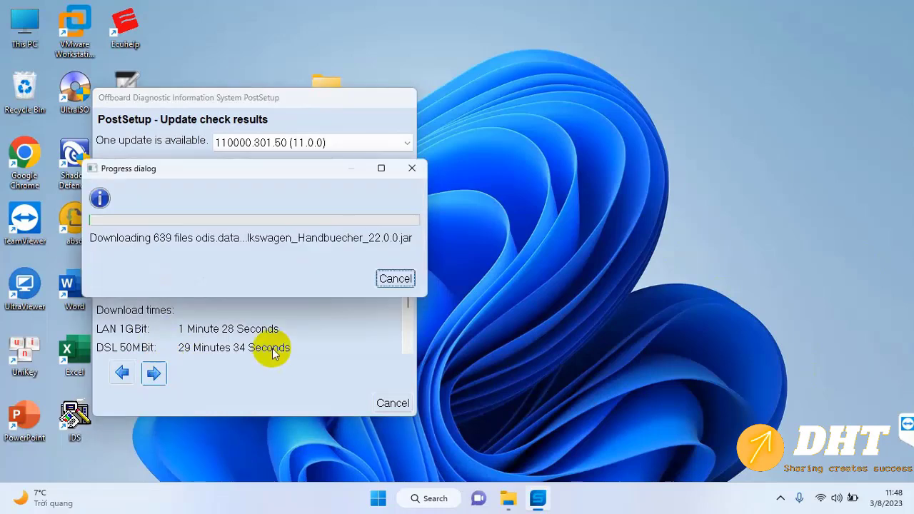
mouse_move(505, 502)
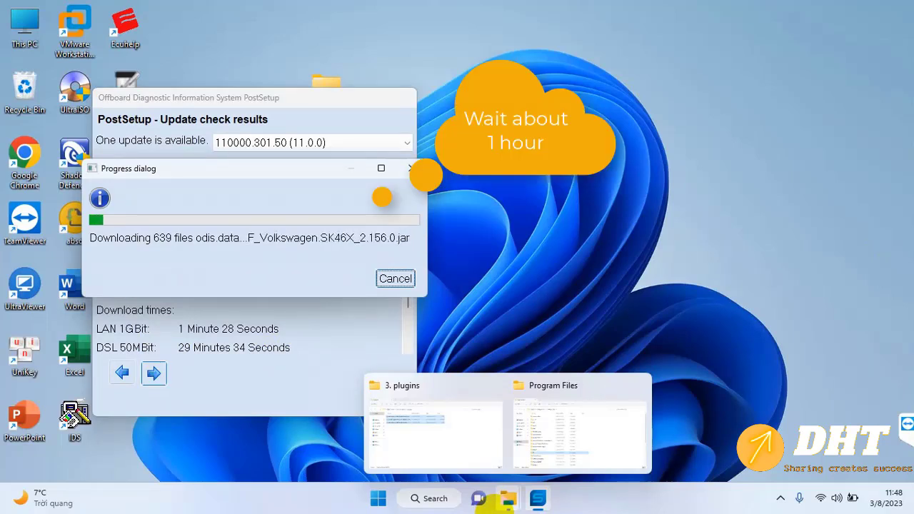
mouse_move(537, 502)
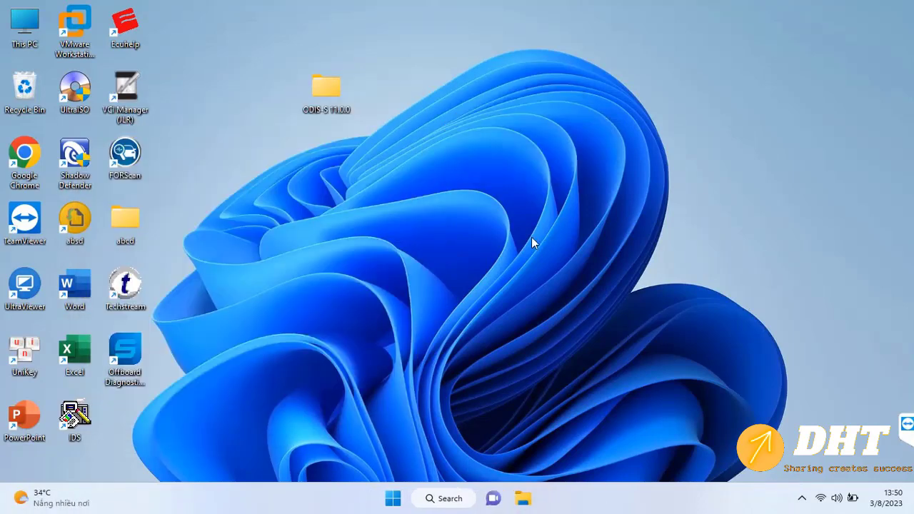
Launch Offboard Diagnostic Information System Service, allowing the unverified launcher to run and continuing despite the Windows 11 support warning
double_click(126, 357)
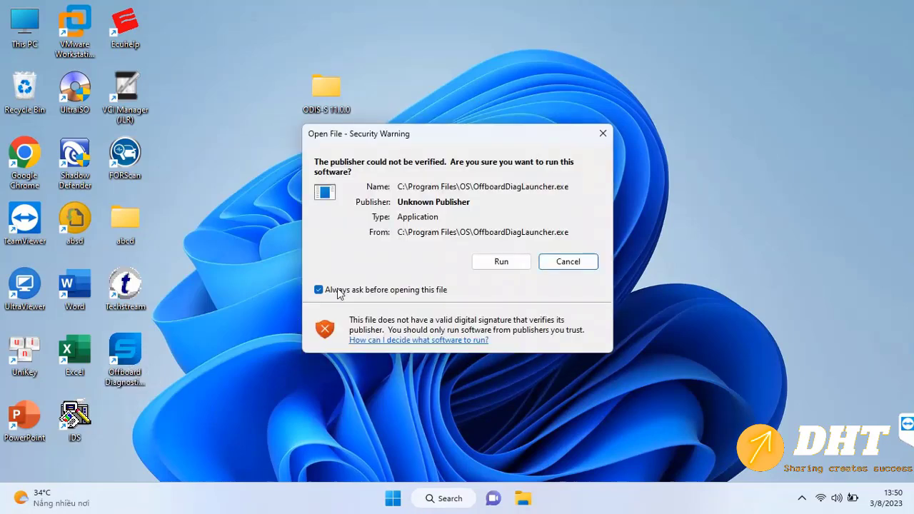
click(500, 264)
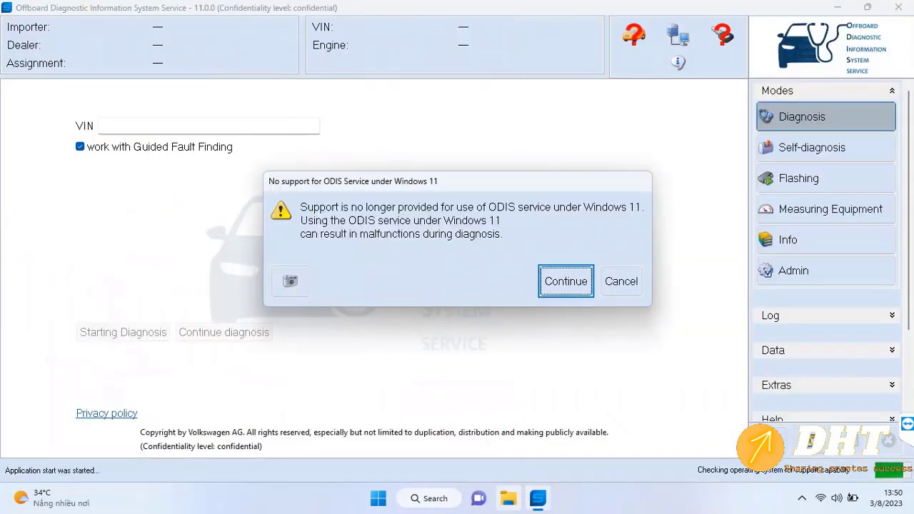
click(572, 278)
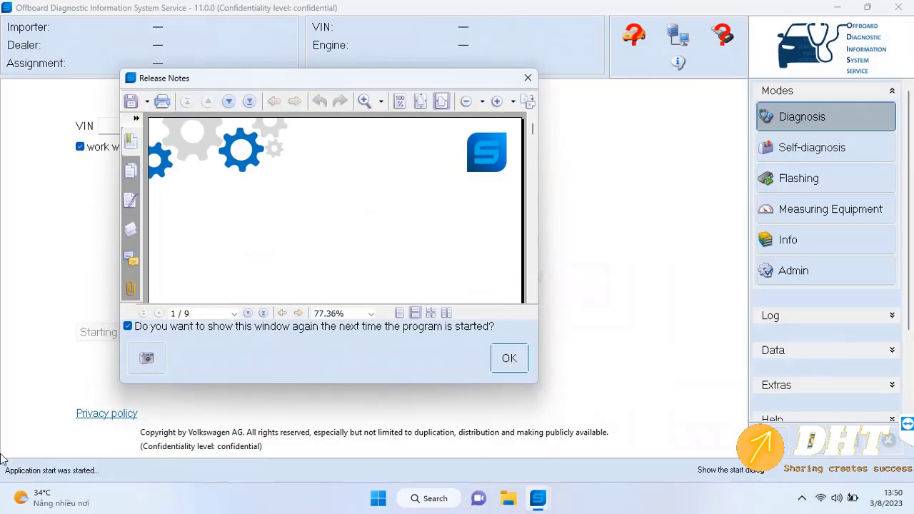
Close the release notes and accept the startup Warnings/notes after reading to their end
key(Return)
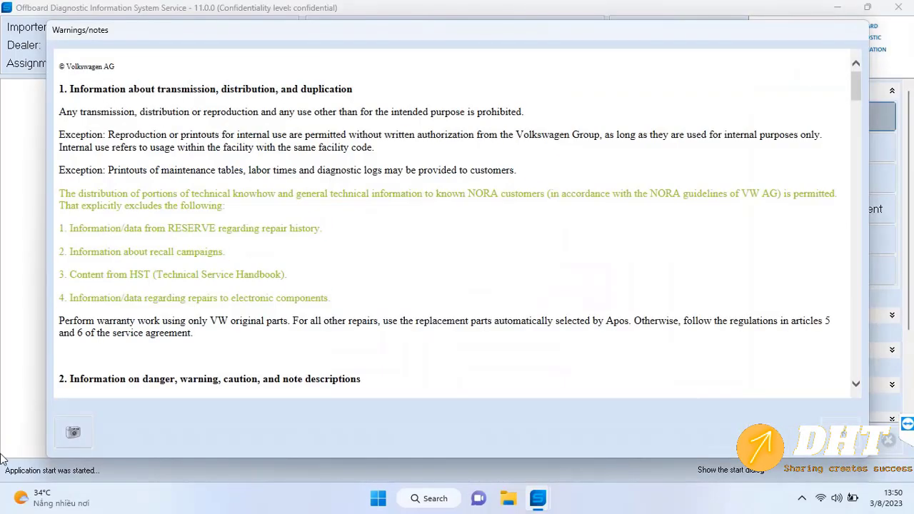
drag(856, 86, 857, 363)
click(841, 433)
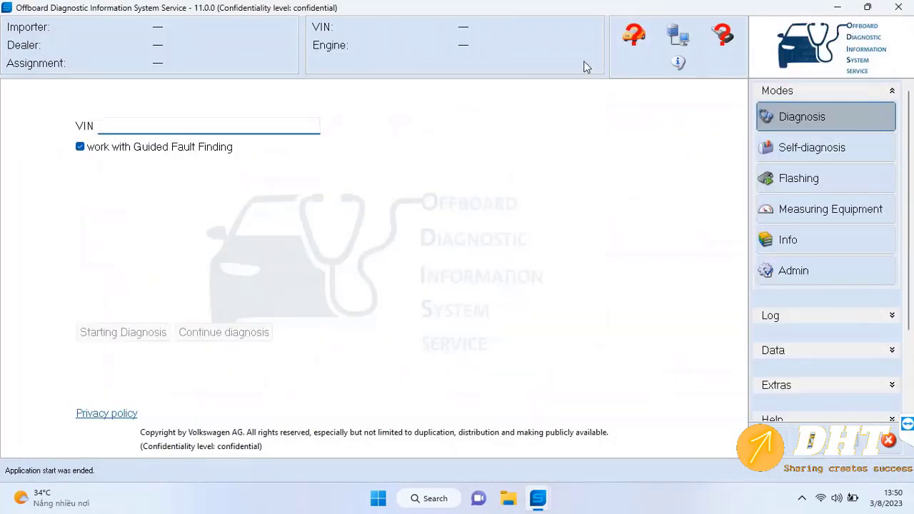
Suppress future "No VCI specified" messages and close the message without configuring a VCI
scroll(802, 329, down, 2)
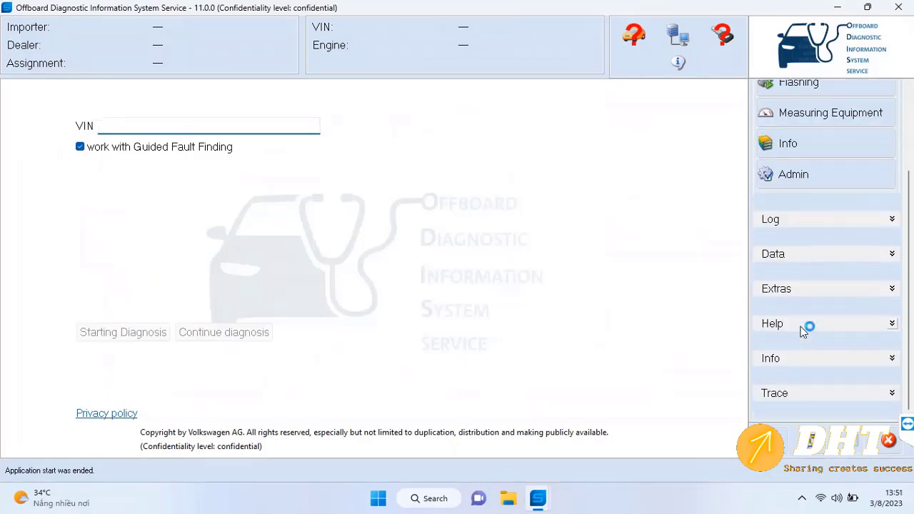
scroll(803, 335, down, 1)
click(802, 346)
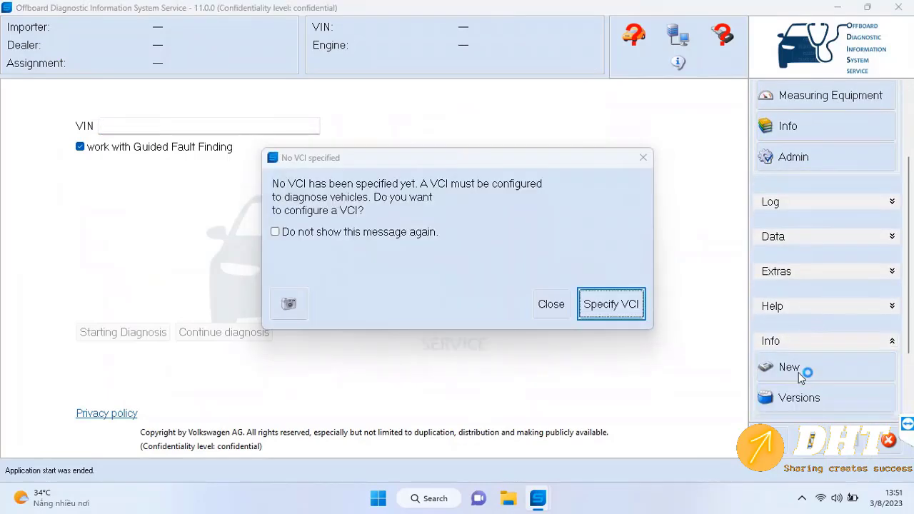
click(339, 233)
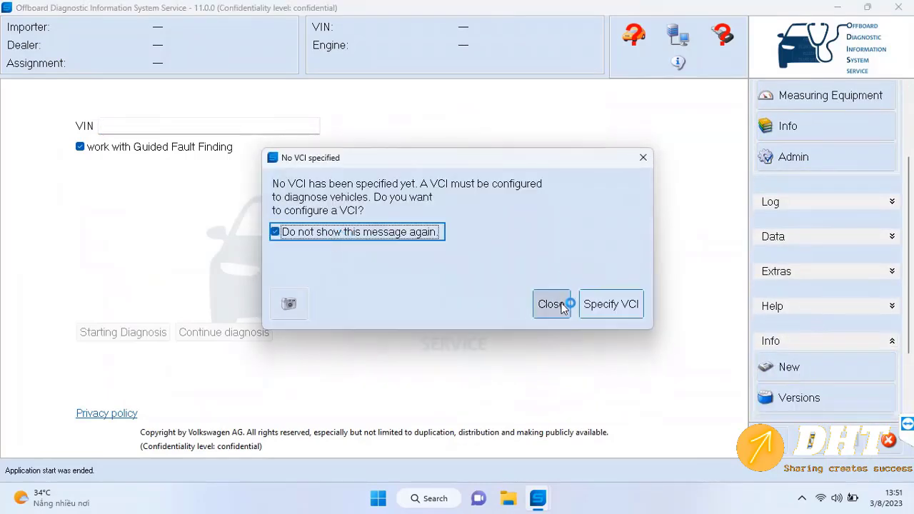
click(562, 306)
Load the version information, look through its diagnostic data and ODX project lists, and close it
scroll(794, 283, down, 2)
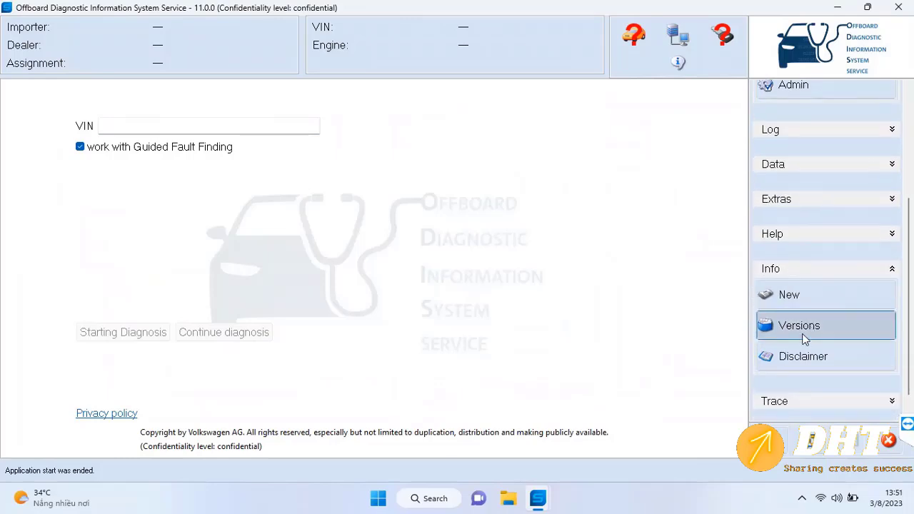
click(802, 330)
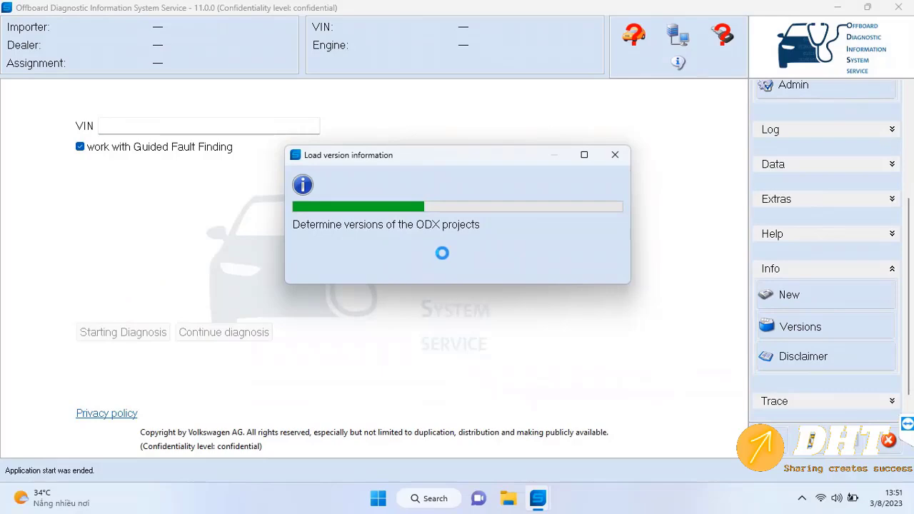
scroll(478, 134, down, 10)
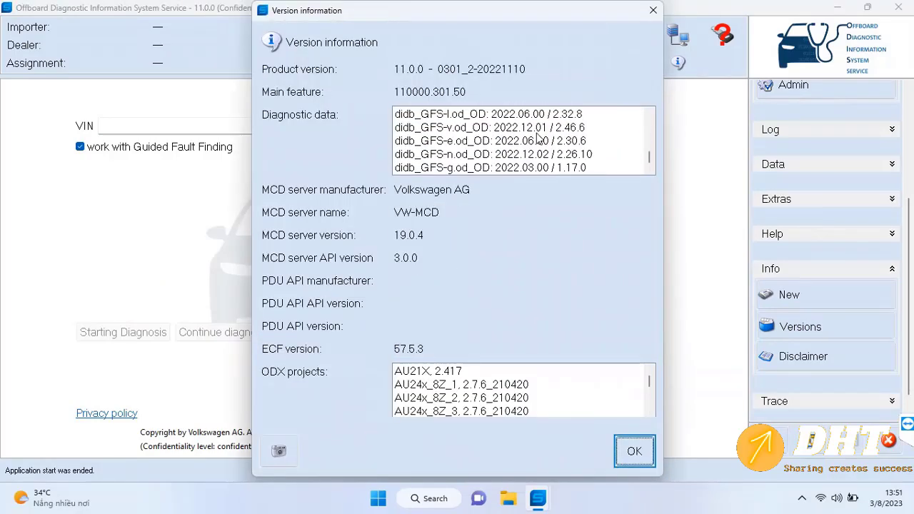
scroll(500, 386, down, 15)
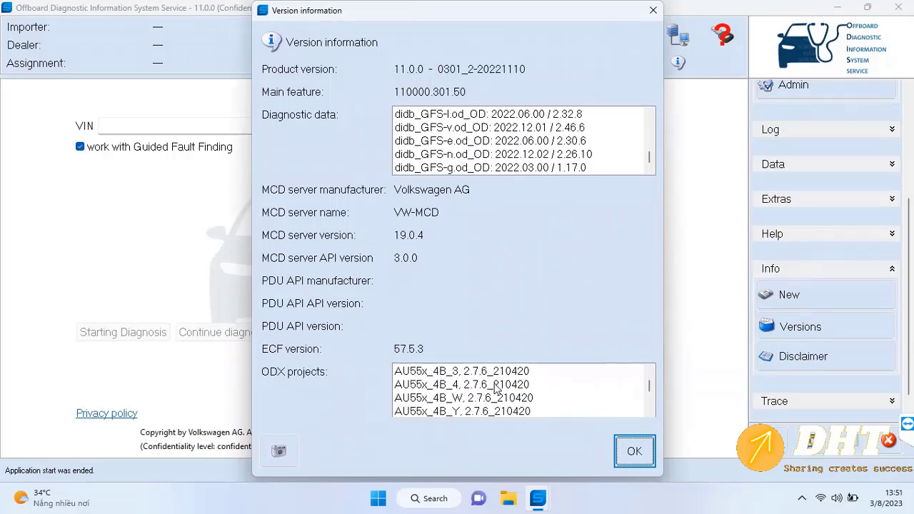
scroll(500, 386, down, 20)
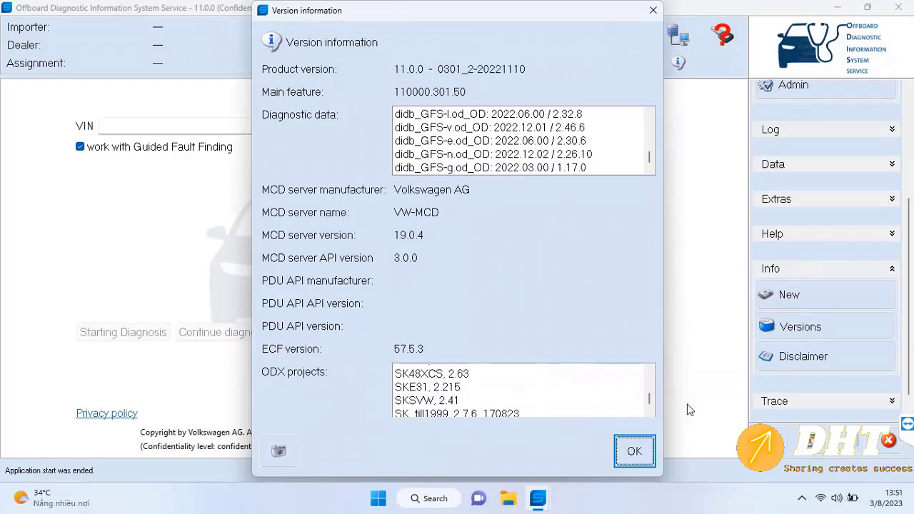
click(635, 452)
Start a connection test for the Audi brand with the preselected services
scroll(785, 378, down, 1)
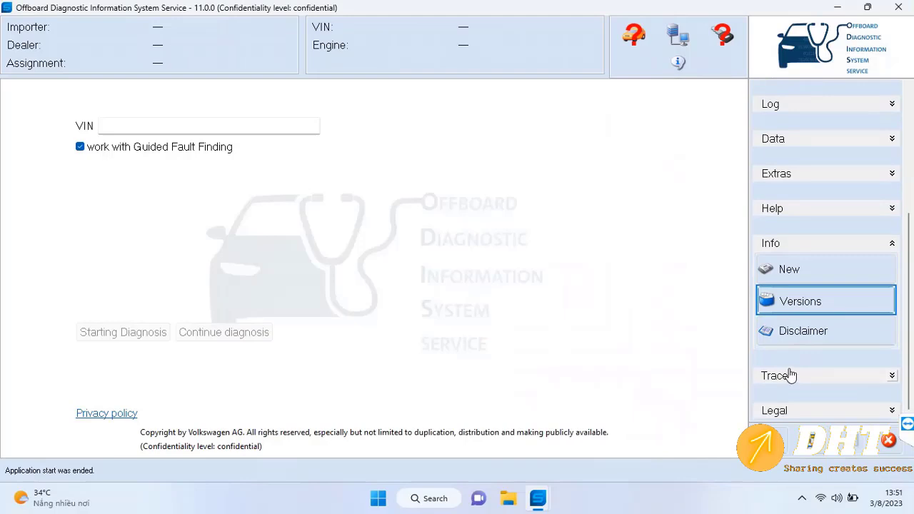
click(798, 178)
click(795, 326)
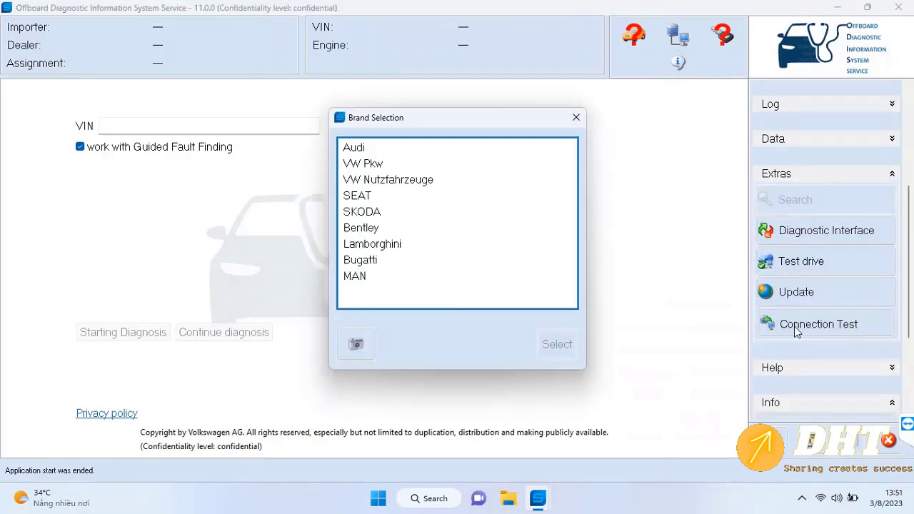
click(365, 152)
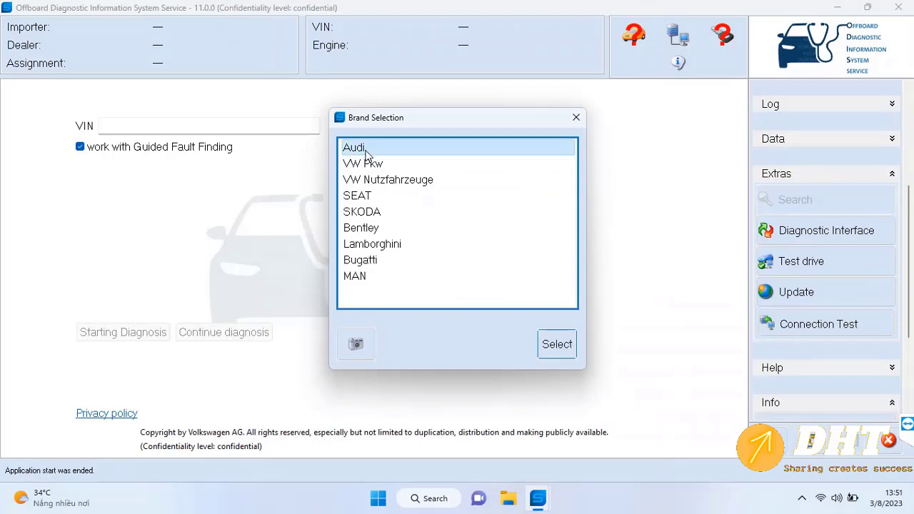
click(540, 342)
scroll(497, 262, down, 2)
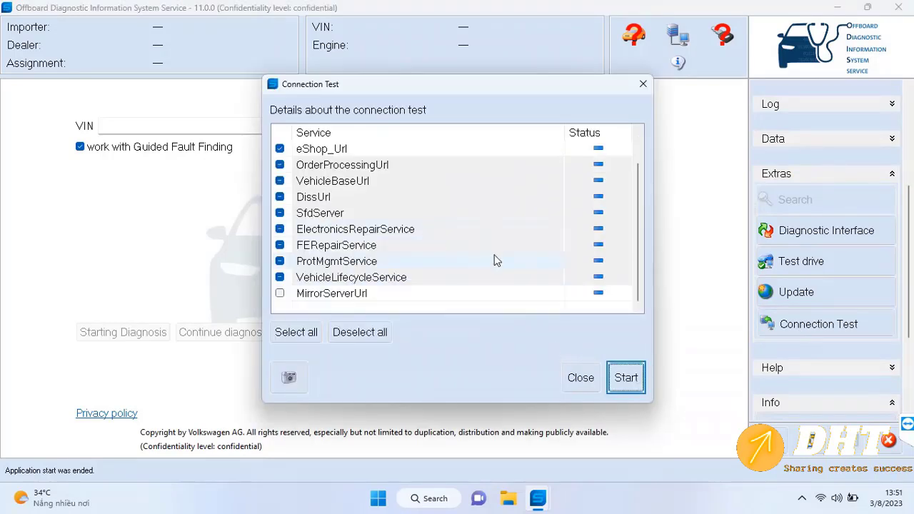
click(626, 378)
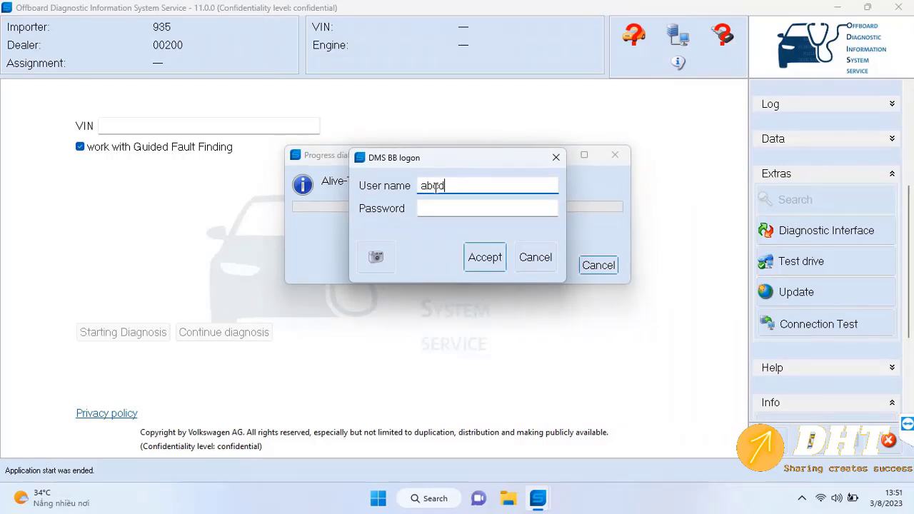
Enter the account password in the DMS BB logon, cancel the logon prompts and close the connection test
click(445, 209)
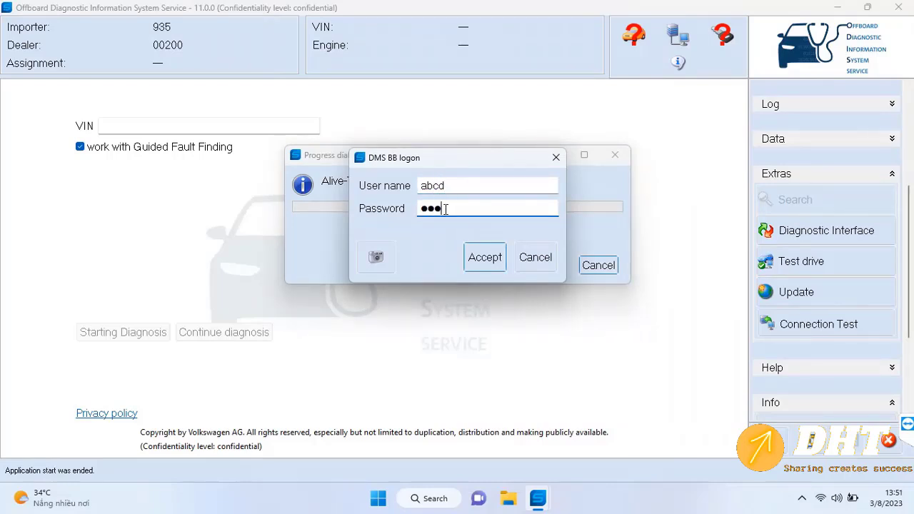
click(536, 257)
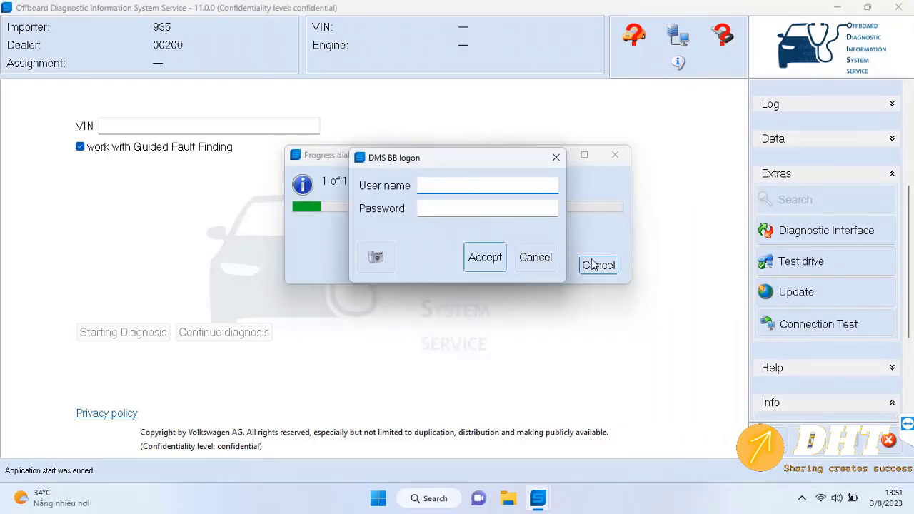
click(549, 261)
click(552, 259)
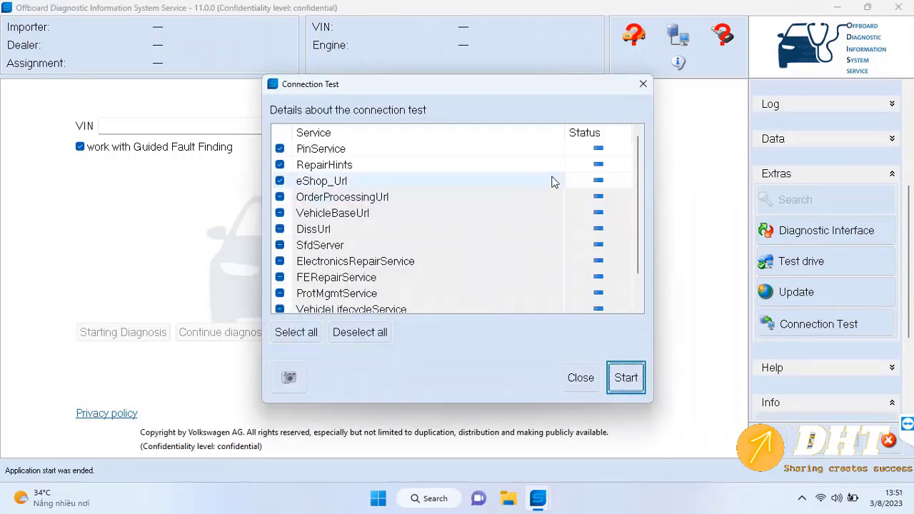
click(643, 85)
Open the administration settings and view the selectable brand designs without changing the selection
scroll(801, 279, up, 1)
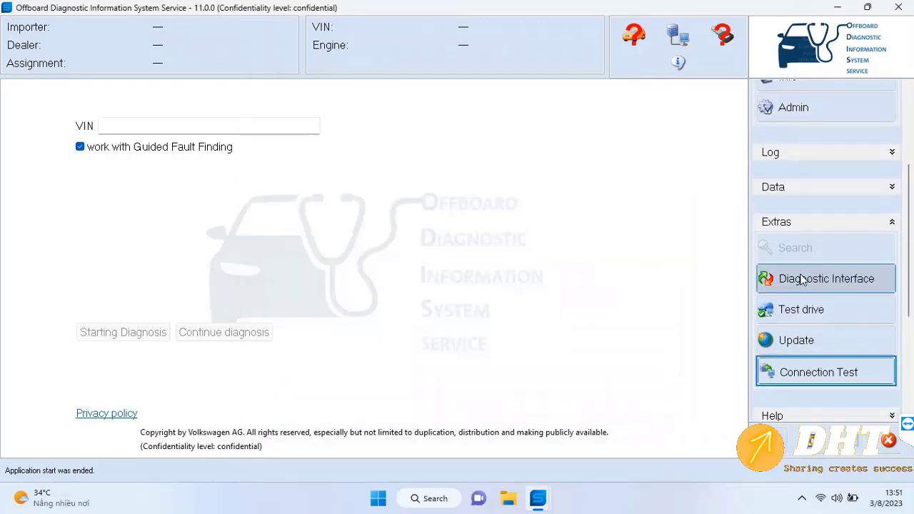
scroll(801, 283, down, 4)
scroll(806, 357, down, 1)
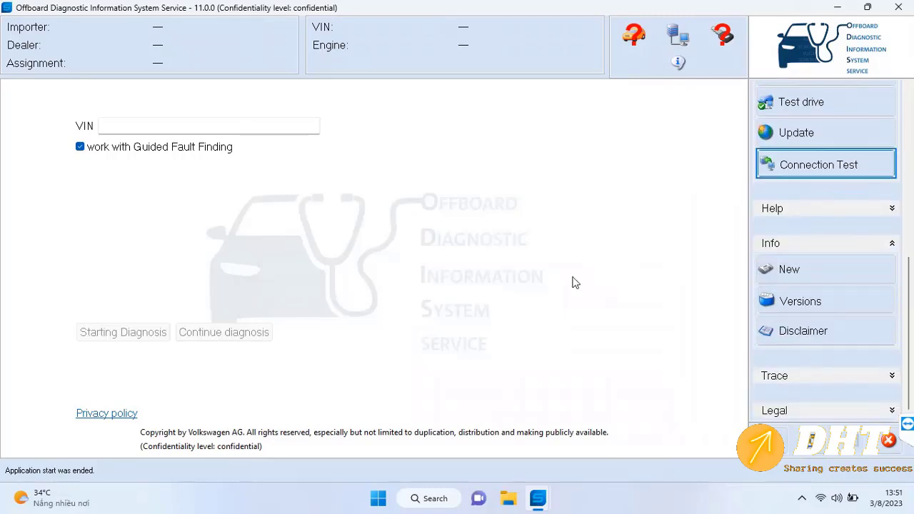
scroll(775, 229, up, 6)
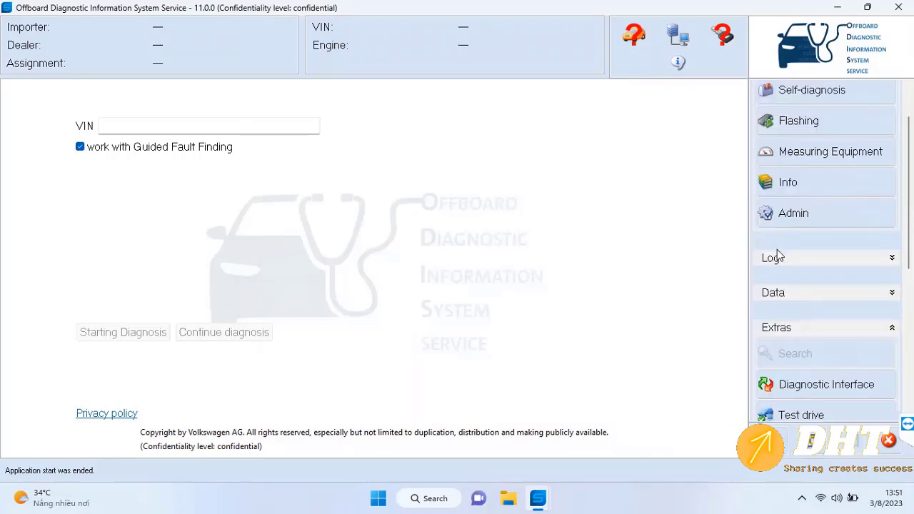
click(785, 214)
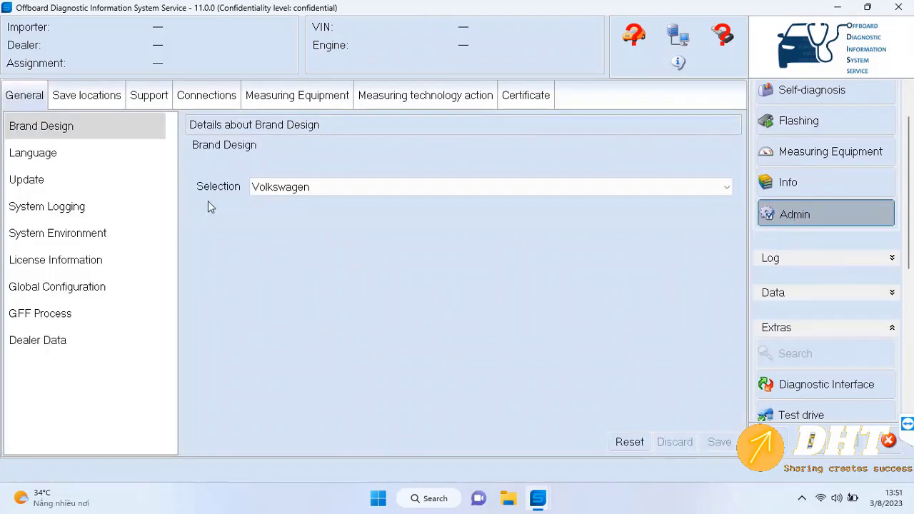
click(346, 187)
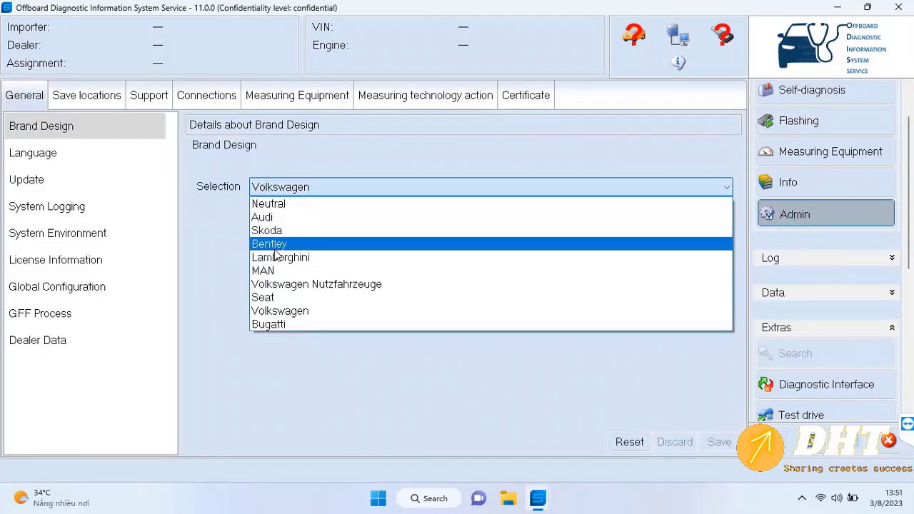
click(56, 178)
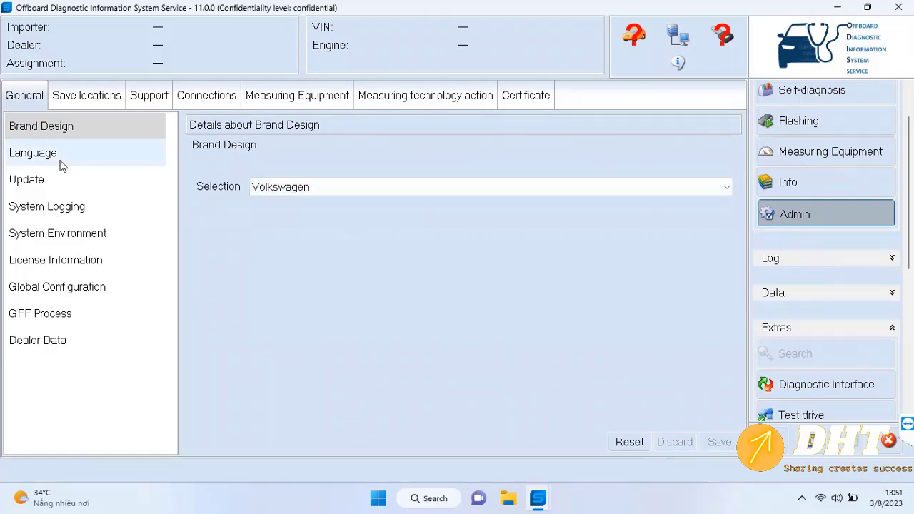
Review the update, system logging, system environment and license information settings, reading through the licensed brands
click(52, 182)
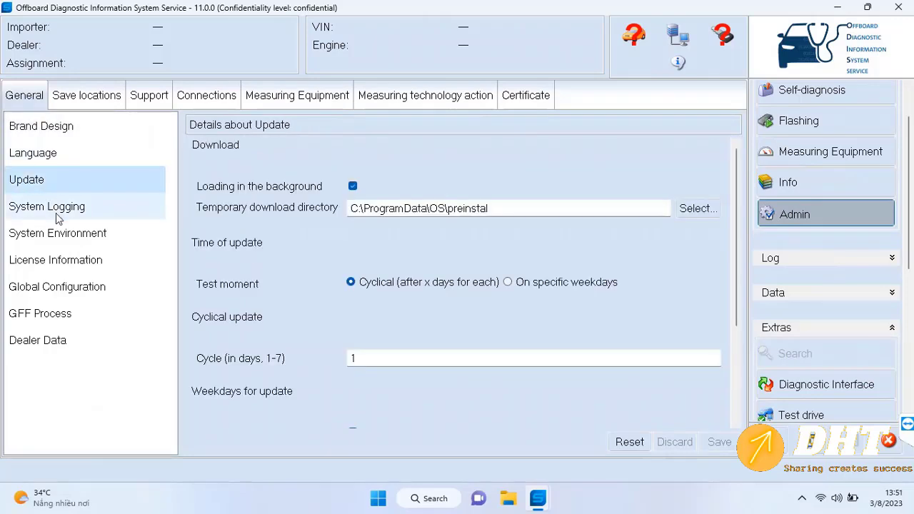
click(58, 211)
click(63, 245)
click(67, 262)
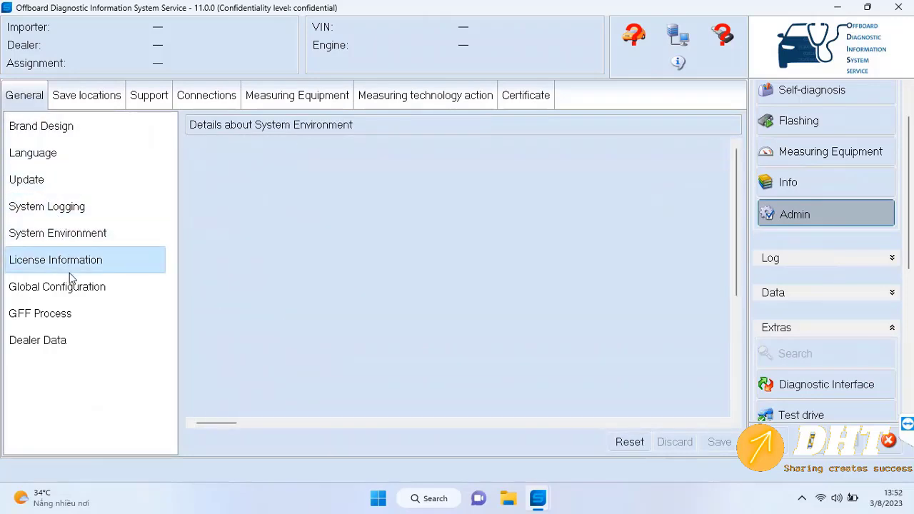
scroll(534, 237, down, 10)
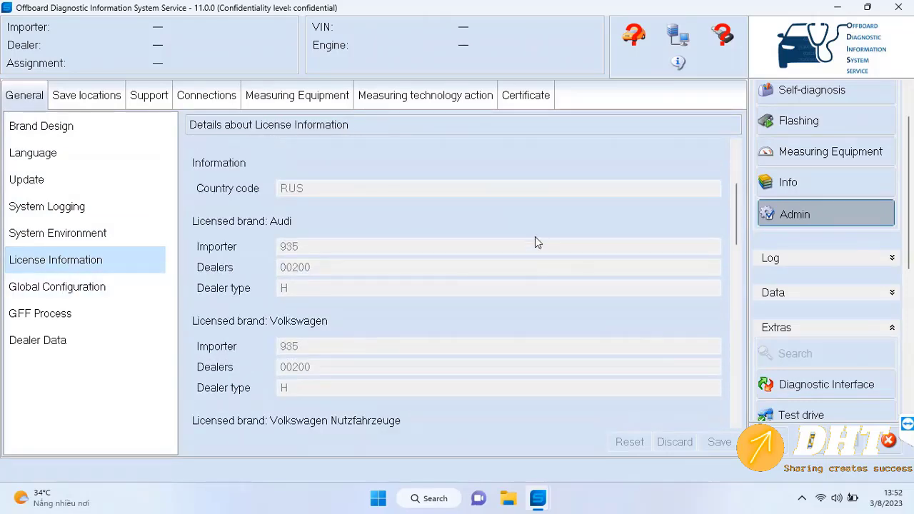
scroll(536, 241, down, 10)
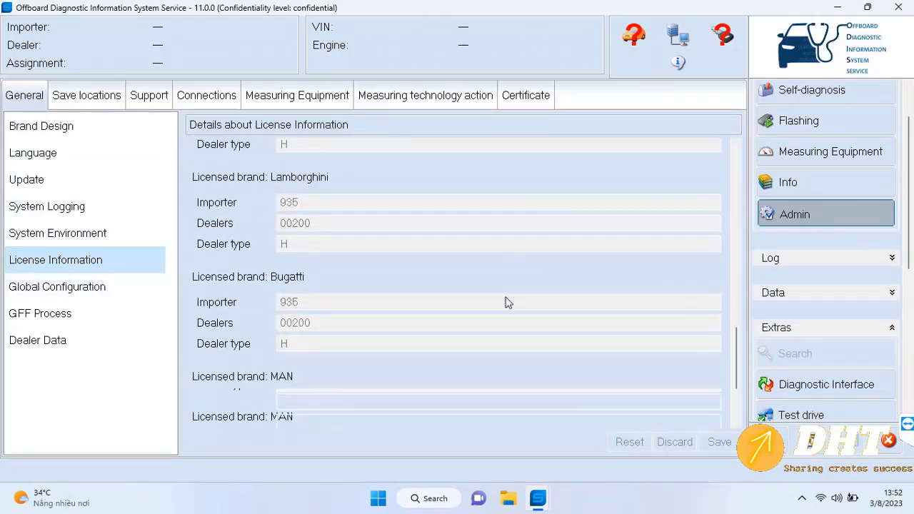
Check the global configuration, GFF process and dealer data settings
click(78, 297)
click(57, 314)
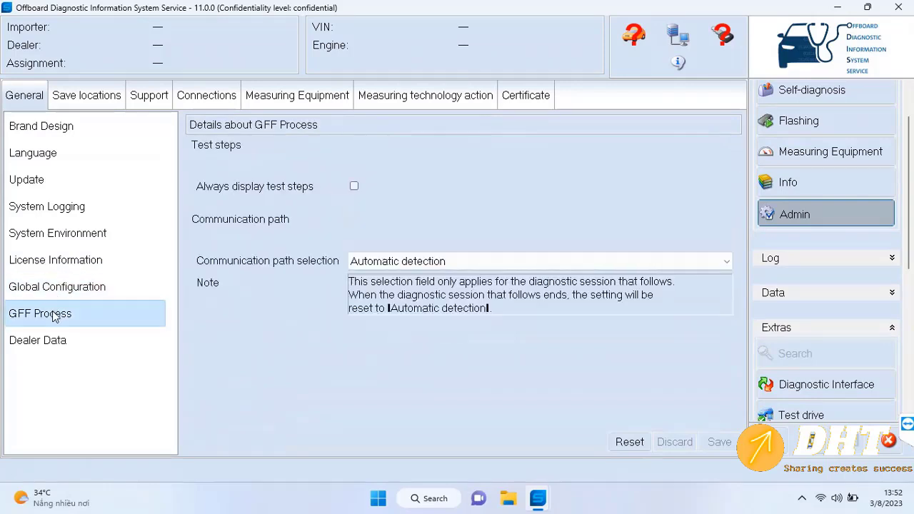
click(50, 347)
Check the save locations for database, diagnostic session, flash path, diagnostic log and support requests, plus the support settings
click(95, 103)
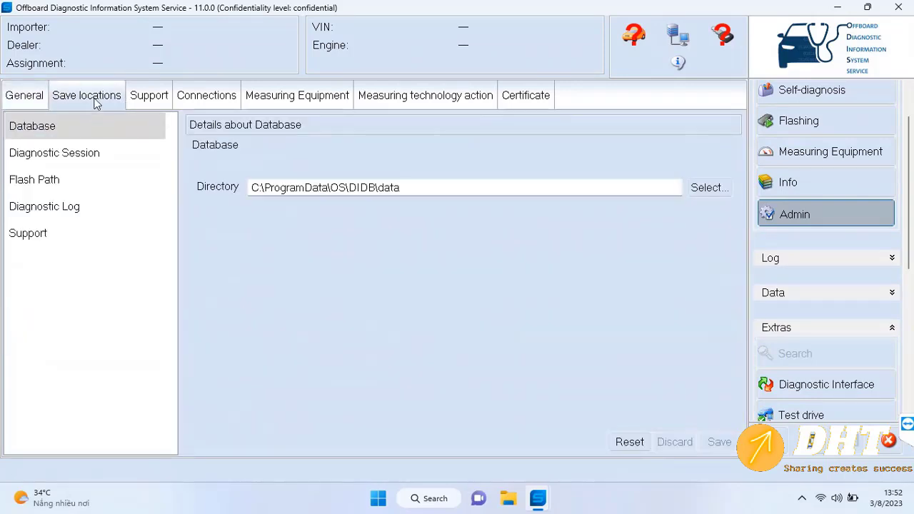
click(107, 156)
click(81, 185)
click(70, 209)
click(63, 236)
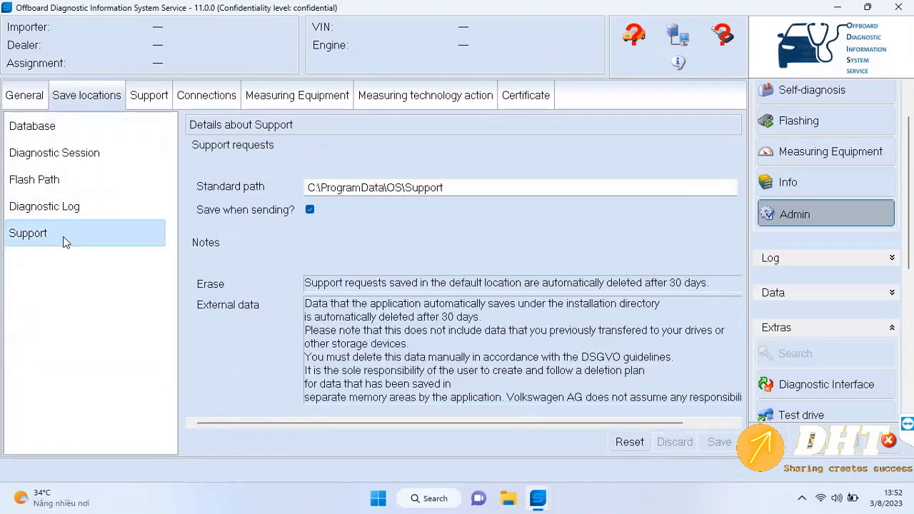
click(148, 95)
Set the brand to configure in the connection settings to Volkswagen and save the change
click(209, 95)
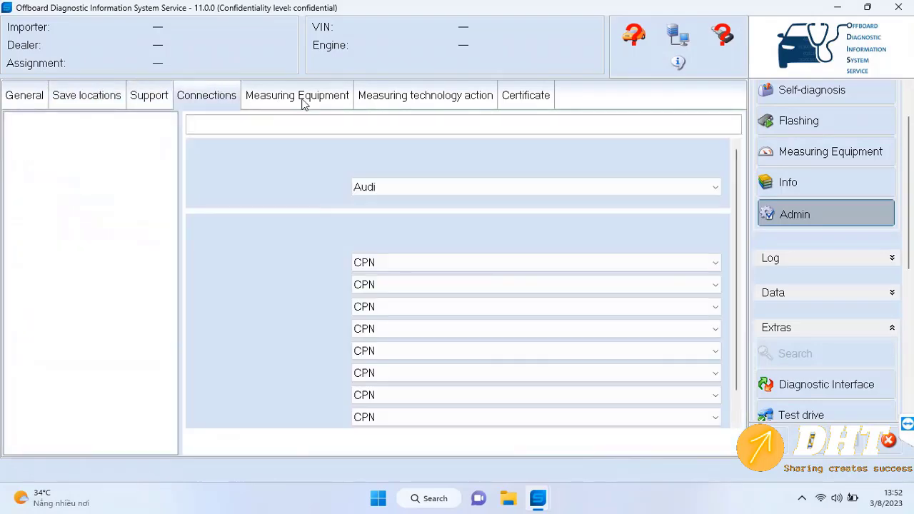
click(380, 186)
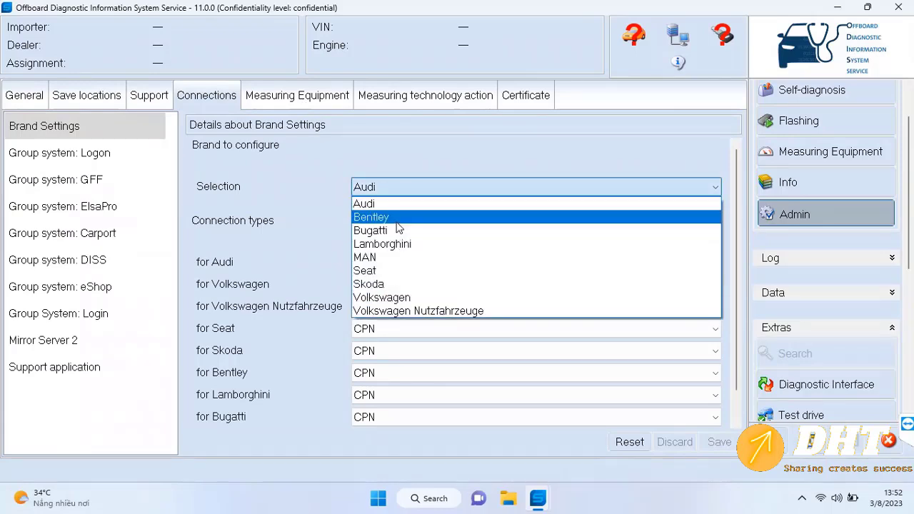
click(396, 296)
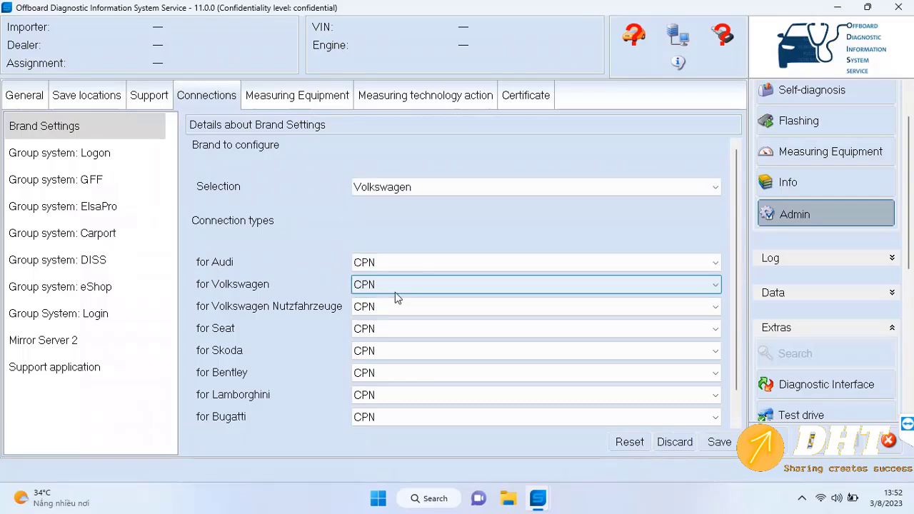
click(720, 441)
click(527, 276)
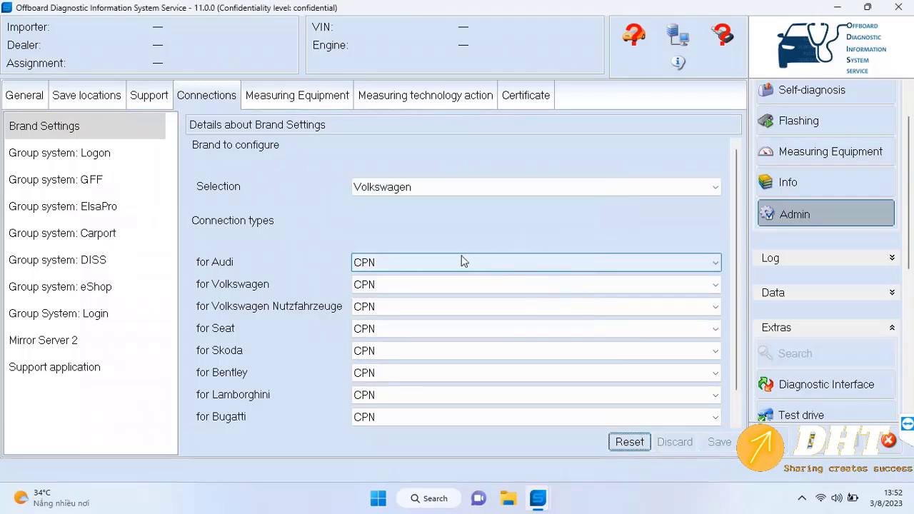
Look through the measuring equipment, measuring technology and certificate settings, and return to the general settings
click(301, 104)
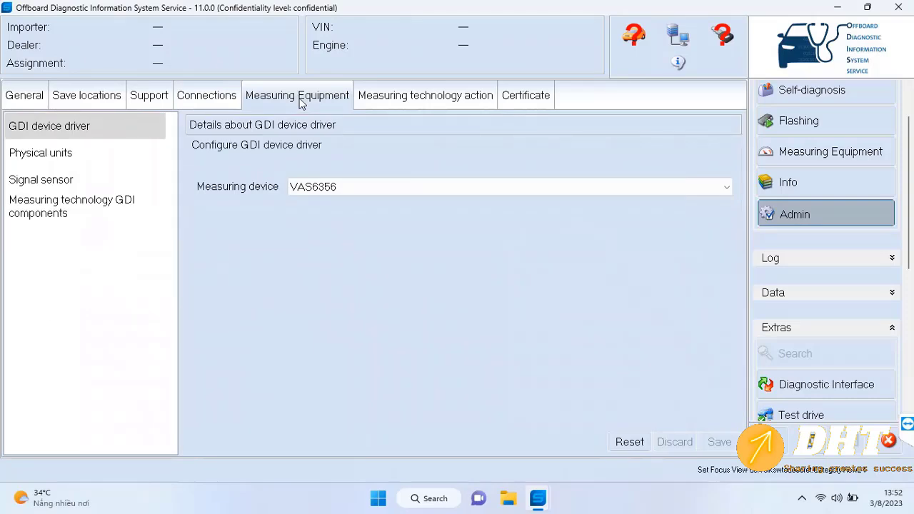
click(378, 186)
click(378, 186)
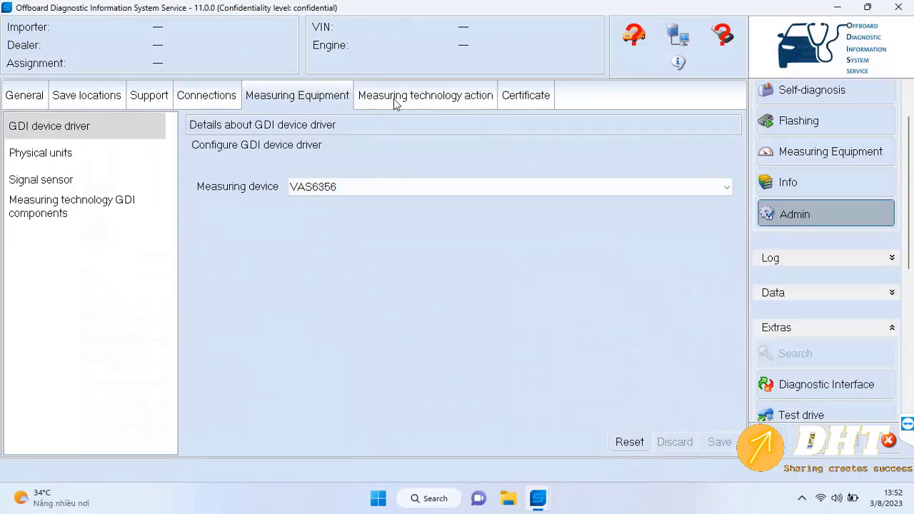
click(492, 100)
key(ctrl+Tab)
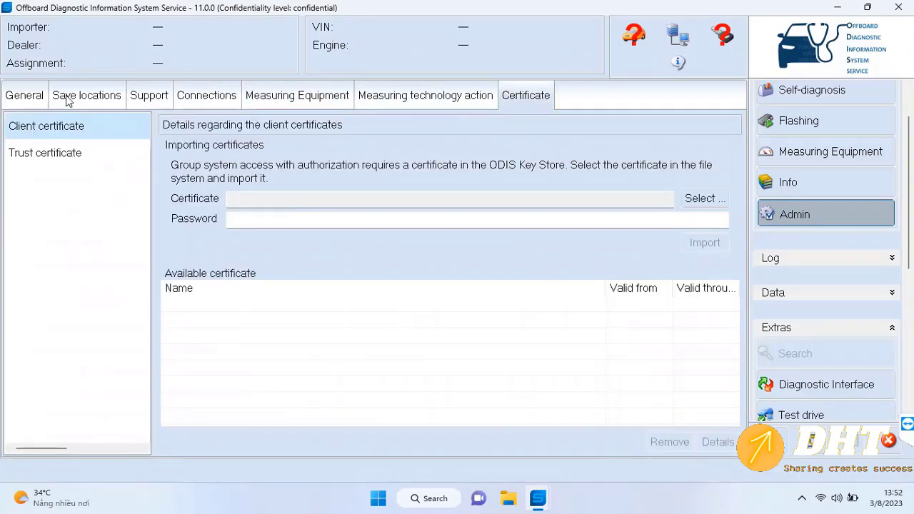
click(41, 100)
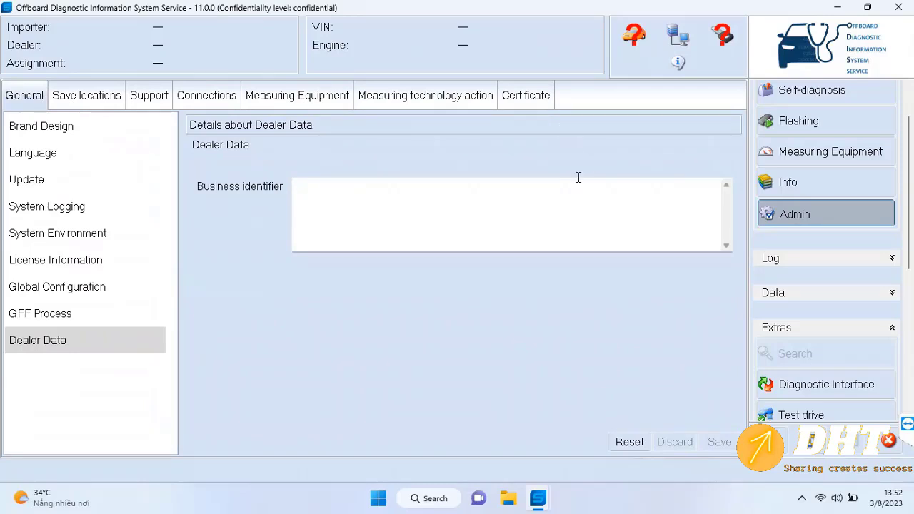
click(802, 499)
click(776, 407)
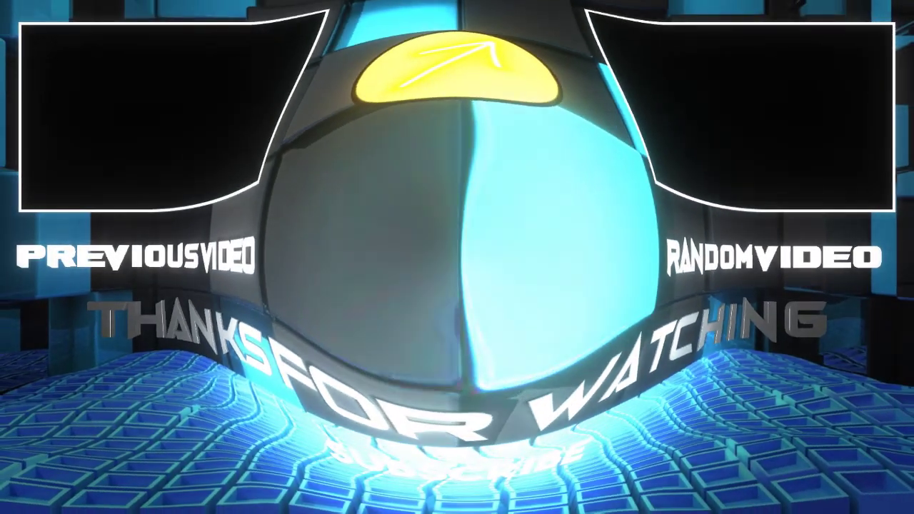